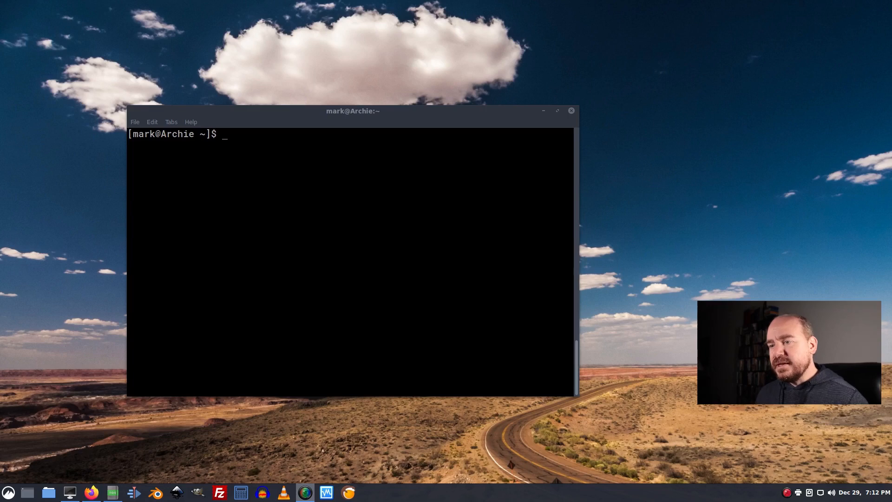
# - Reposition the terminal window and run sudo pacman -S flatpak to install Flatpak
pyautogui.moveTo(359, 114); pyautogui.dragTo(456, 105)
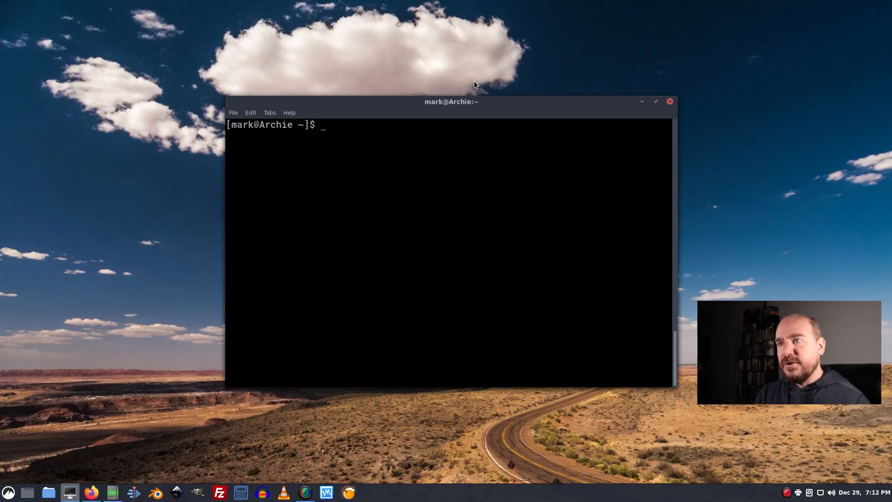
pyautogui.write('su')
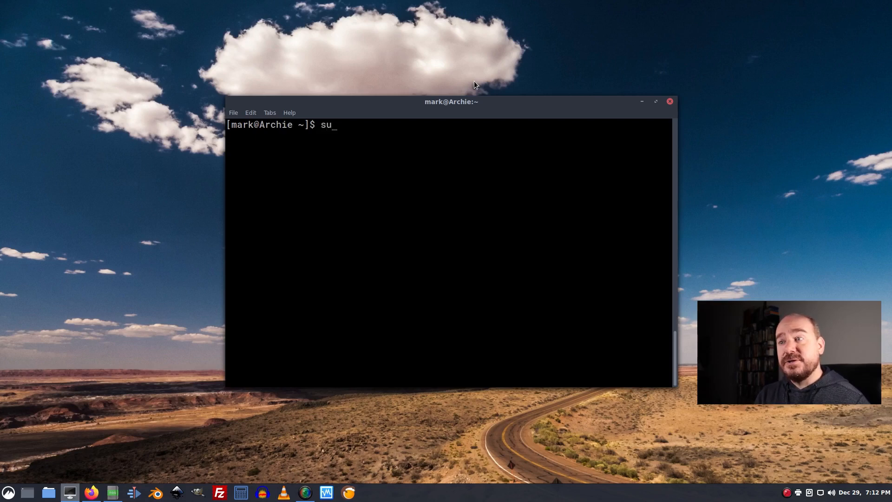
pyautogui.write('do pacman -S ')
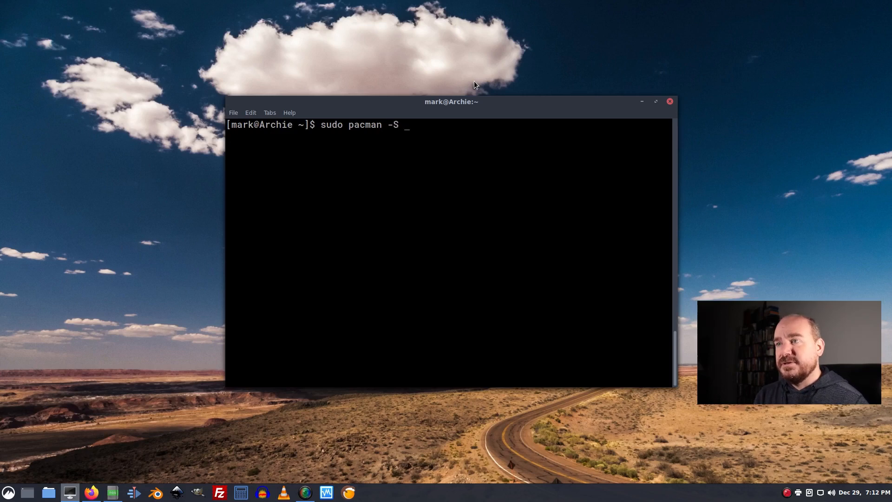
pyautogui.write('flatpak')
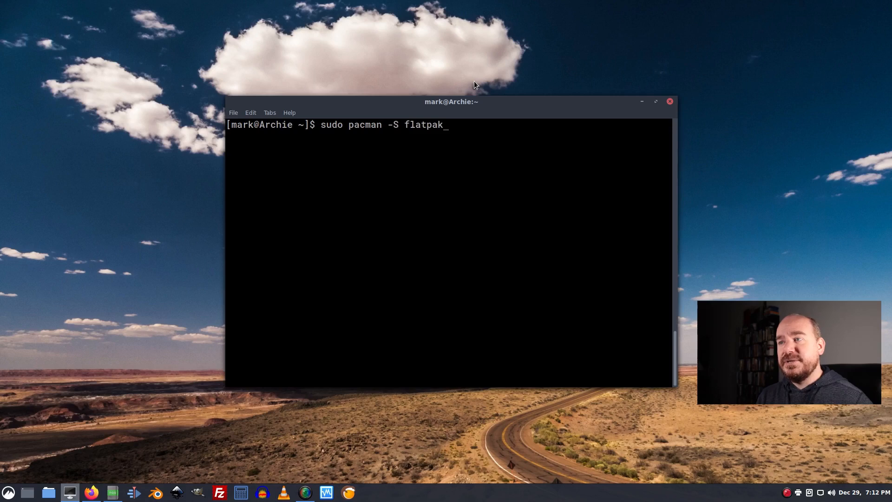
pyautogui.press('Return')
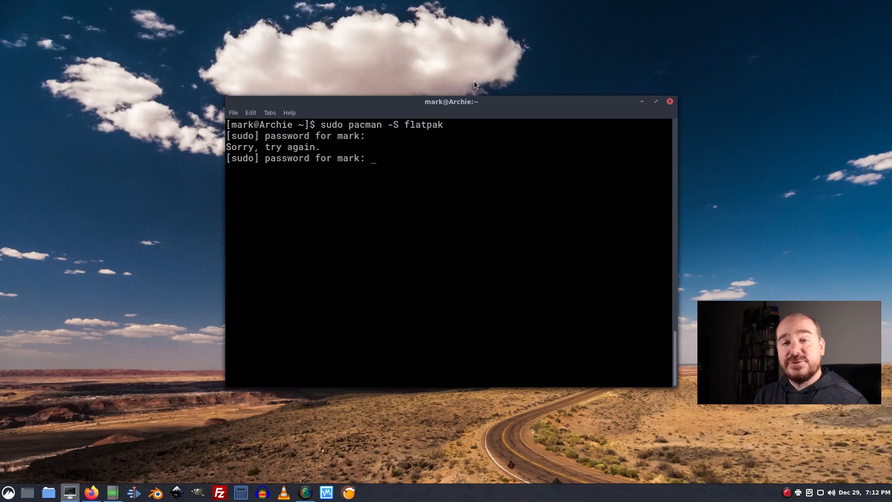
# - Enter the sudo password, confirm the Flatpak installation with the default xdg-desktop-portal-gtk provider, and clear the terminal
pyautogui.press('Return')
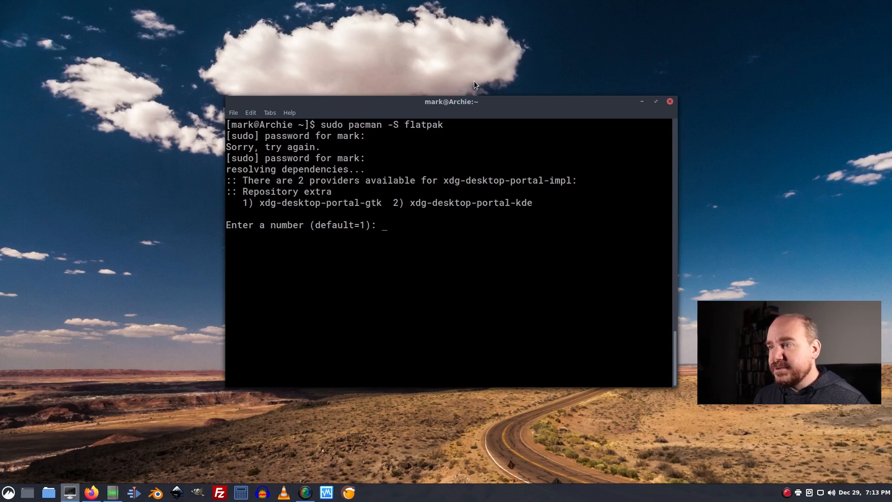
pyautogui.press('Return')
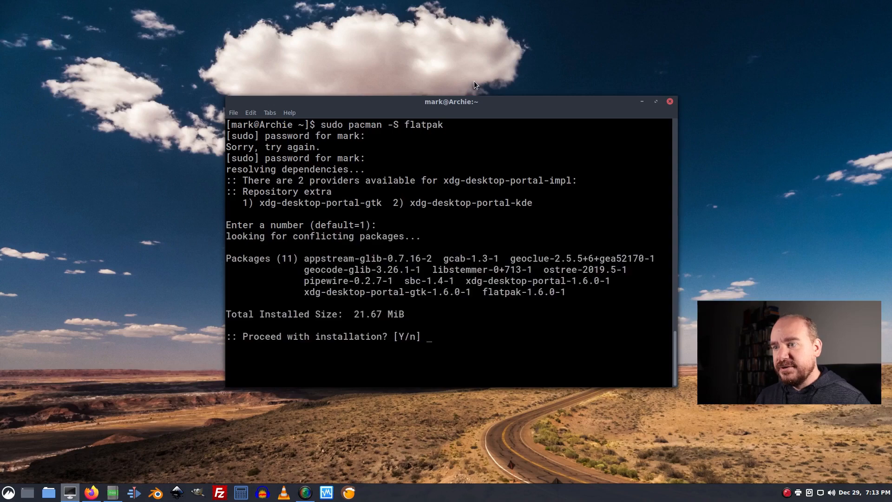
pyautogui.write('y')
pyautogui.press('Return')
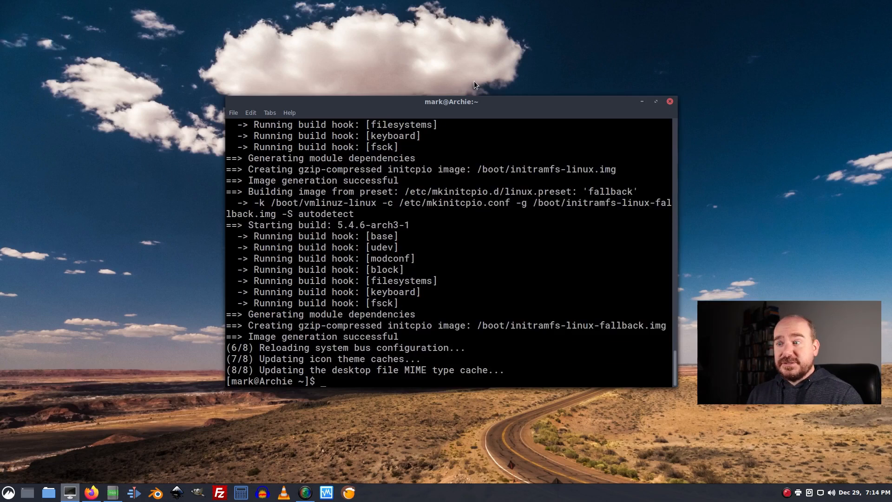
pyautogui.hotkey('ctrl', 'l')
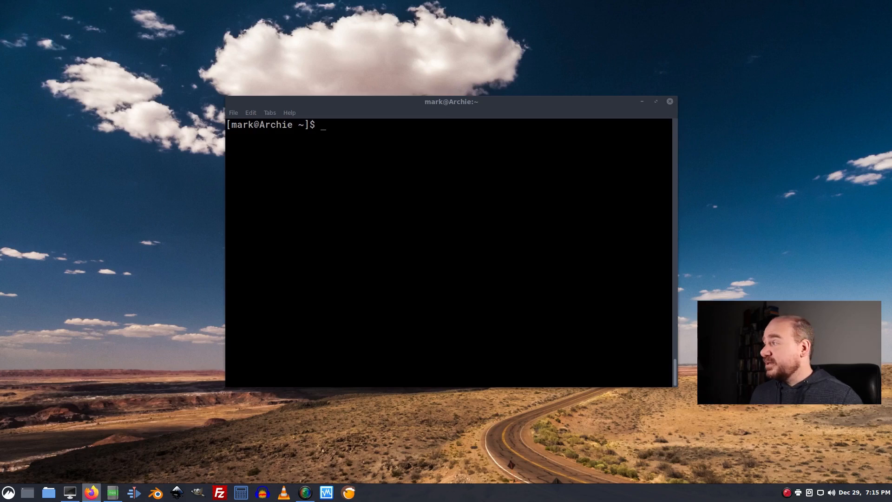
# - Switch to Firefox with the Flathub GNOME Boxes page and arrange it beside the terminal window
pyautogui.moveTo(891, 125); pyautogui.dragTo(350, 40)
pyautogui.moveTo(575, 104); pyautogui.dragTo(729, 146)
pyautogui.click(80, 297)
# - Copy the install command flatpak install flathub org.gnome.Boxes from the command line instructions on the Flathub page
pyautogui.scroll(-1, 88, 289)
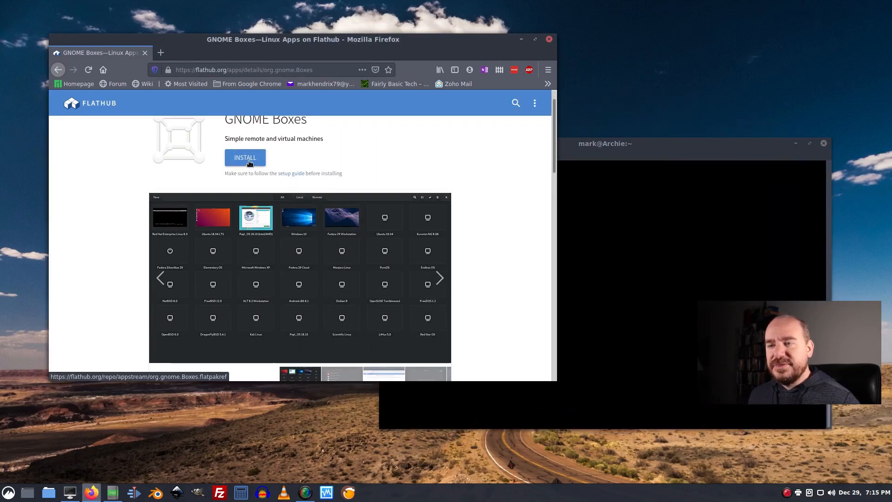
pyautogui.scroll(-3, 492, 187)
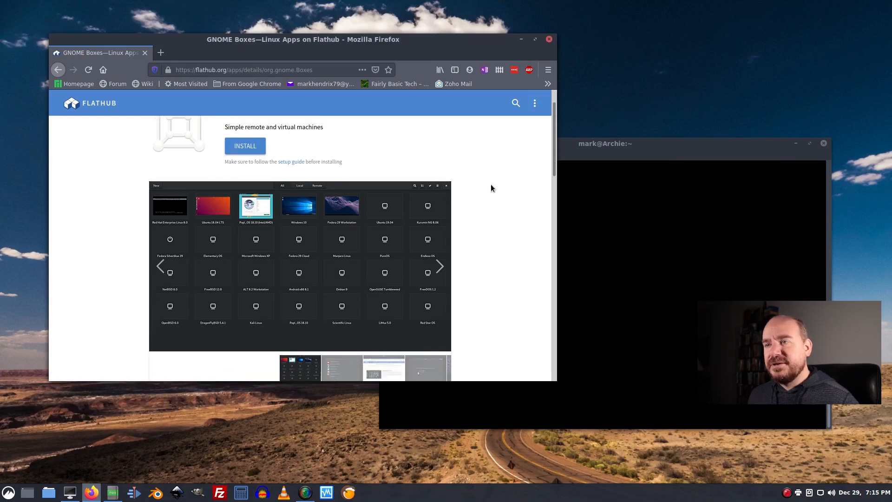
pyautogui.scroll(-15, 491, 188)
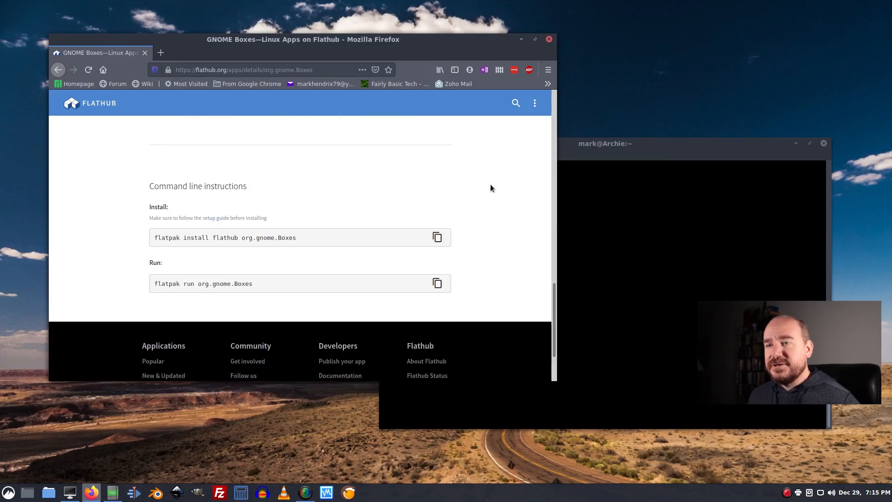
pyautogui.scroll(2, 200, 147)
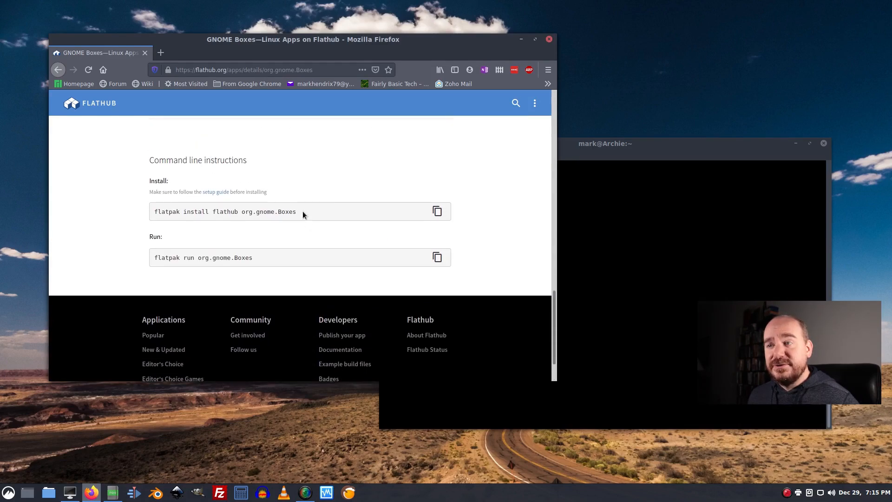
pyautogui.moveTo(303, 214); pyautogui.dragTo(174, 214)
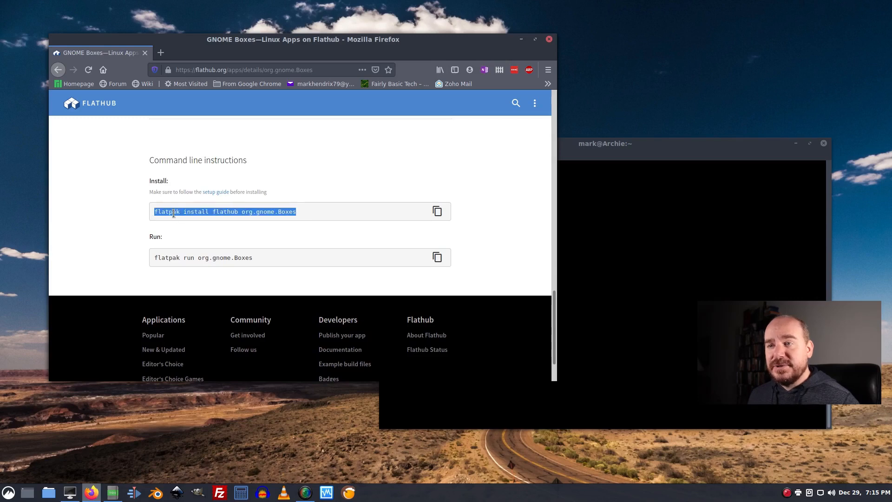
pyautogui.rightClick(175, 215)
pyautogui.click(199, 221)
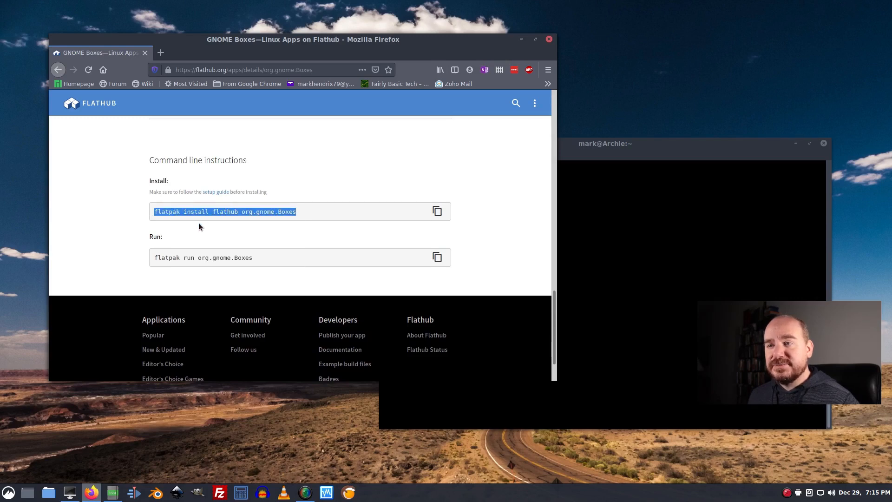
# - Paste and run flatpak install flathub org.gnome.Boxes in the terminal, accepting the required runtime and the system installation changes
pyautogui.click(633, 252)
pyautogui.rightClick(515, 198)
pyautogui.click(546, 237)
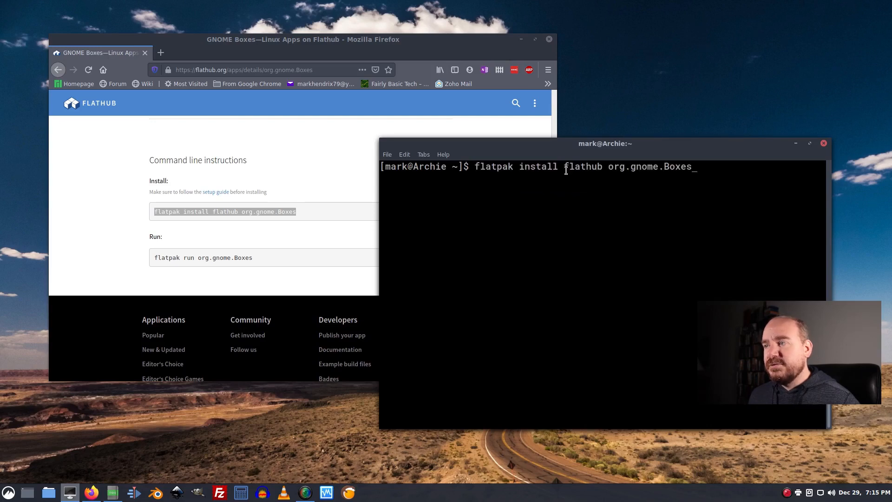
pyautogui.press('Return')
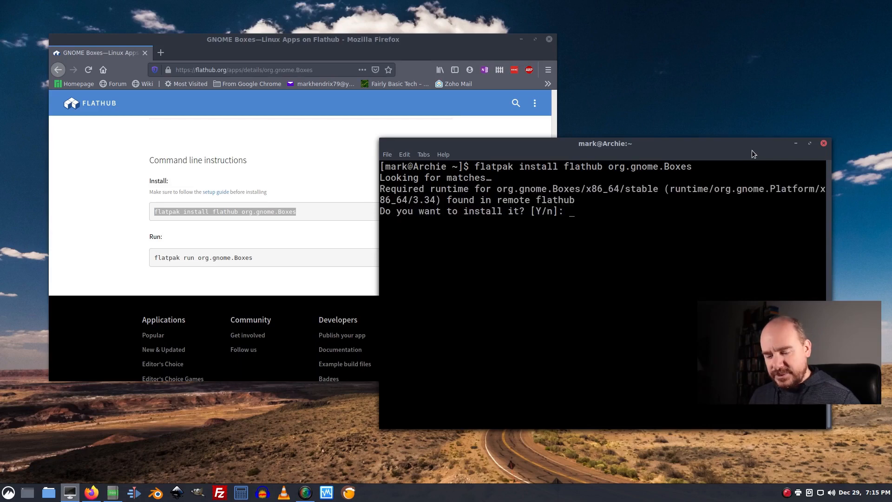
pyautogui.write('y')
pyautogui.press('Return')
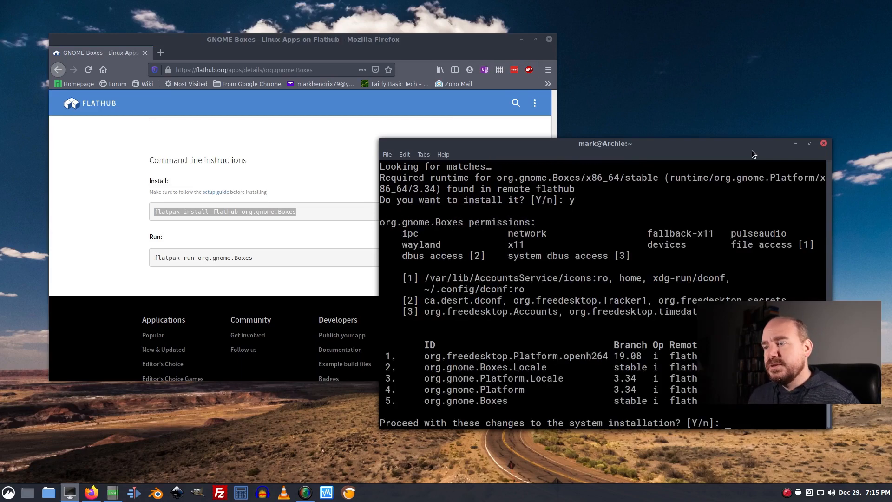
pyautogui.write('y')
pyautogui.press('Return')
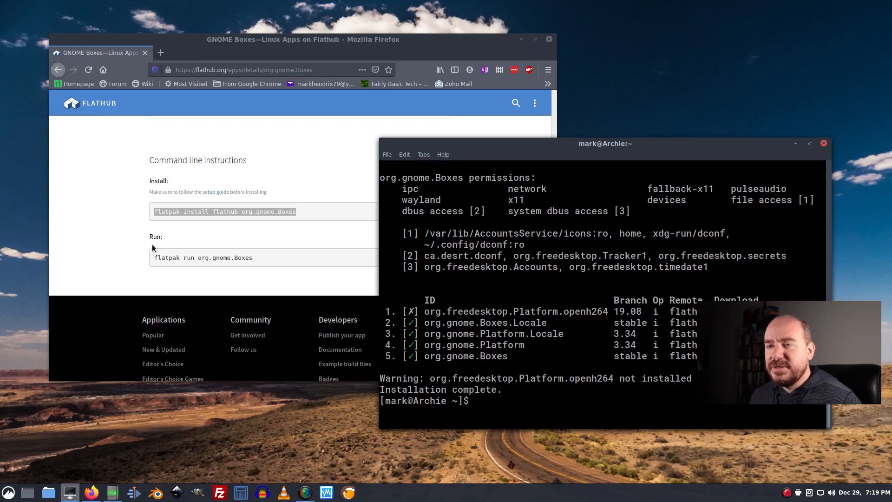
# - Copy flatpak run org.gnome.Boxes from the Flathub page into the terminal to launch GNOME Boxes
pyautogui.moveTo(259, 263); pyautogui.dragTo(155, 258)
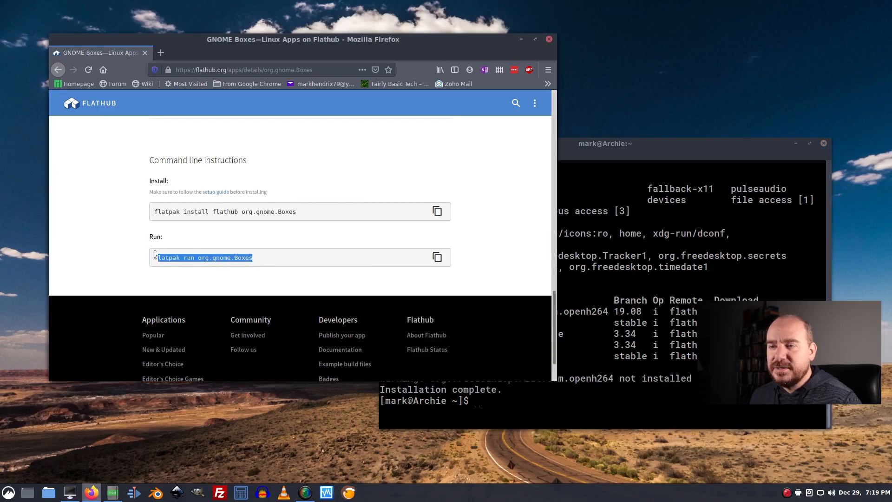
pyautogui.rightClick(164, 256)
pyautogui.click(210, 263)
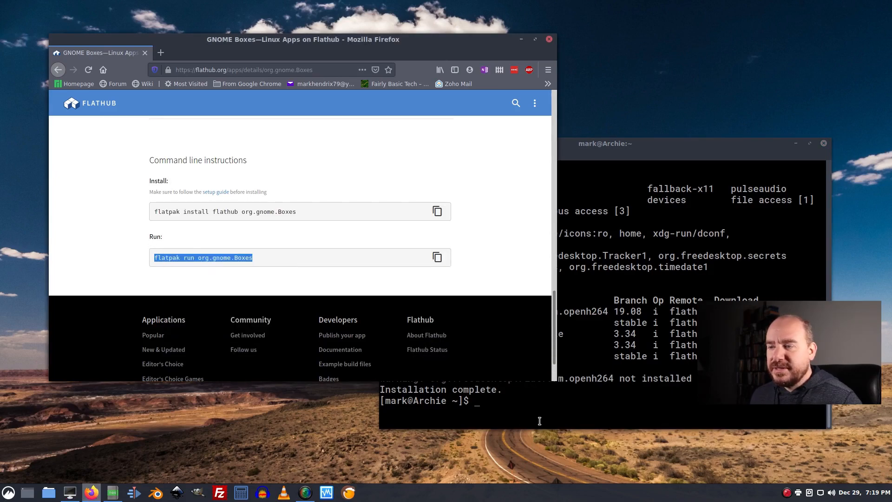
pyautogui.rightClick(519, 407)
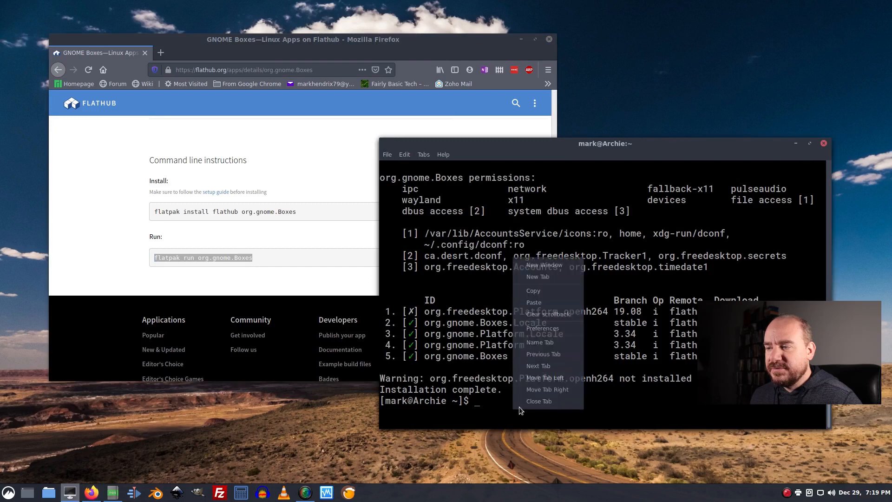
pyautogui.click(538, 302)
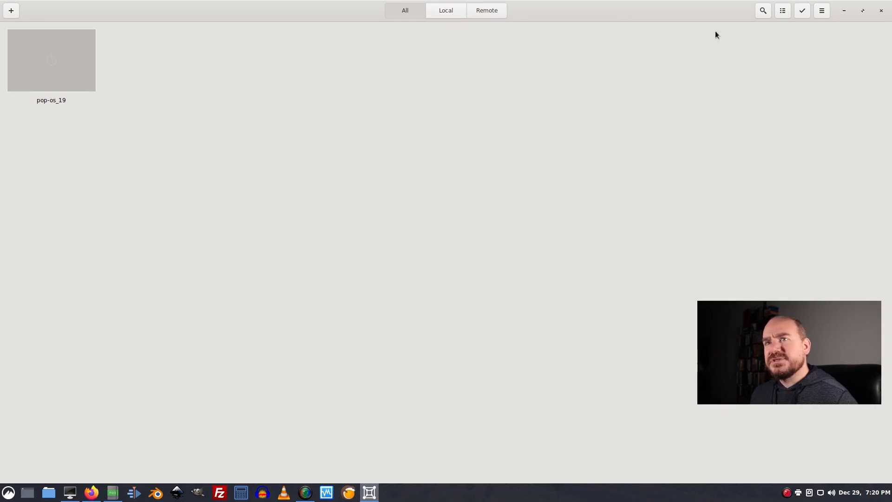
# - Start creating a new virtual machine in GNOME Boxes
pyautogui.click(11, 10)
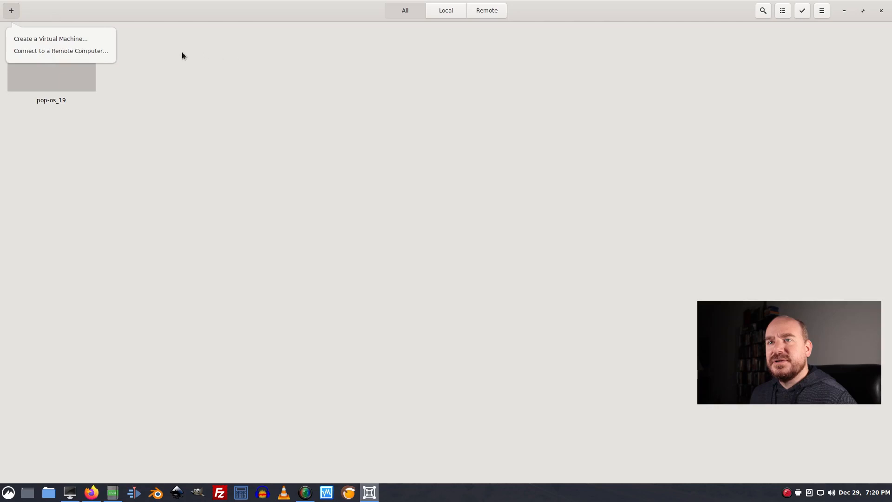
pyautogui.click(52, 38)
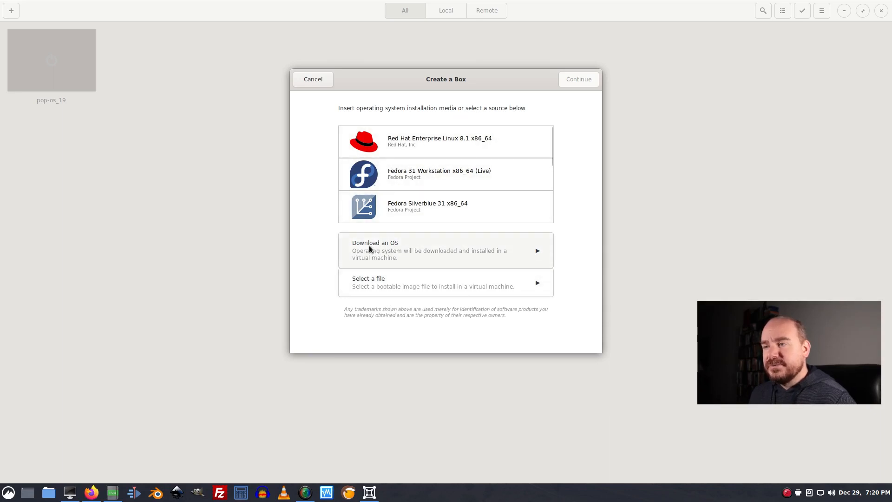
# - Examine the full list of operating systems offered for download, and return to the source selection
pyautogui.click(516, 255)
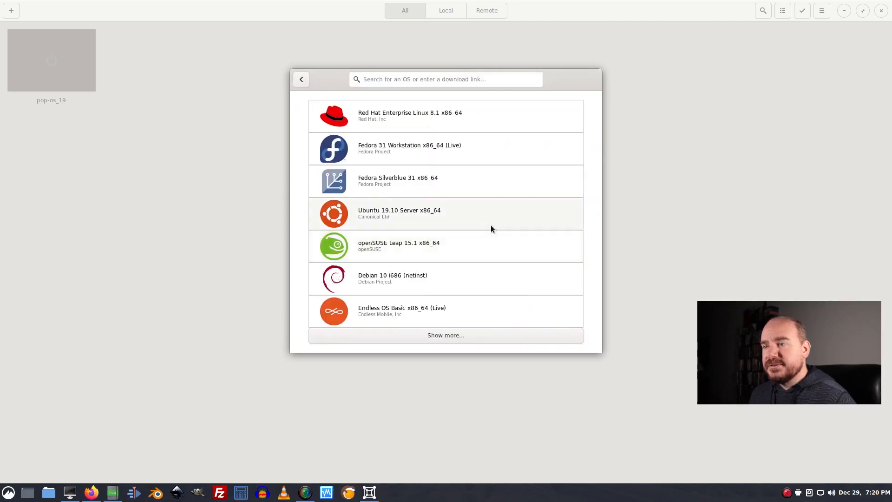
pyautogui.click(438, 336)
pyautogui.scroll(-10, 449, 230)
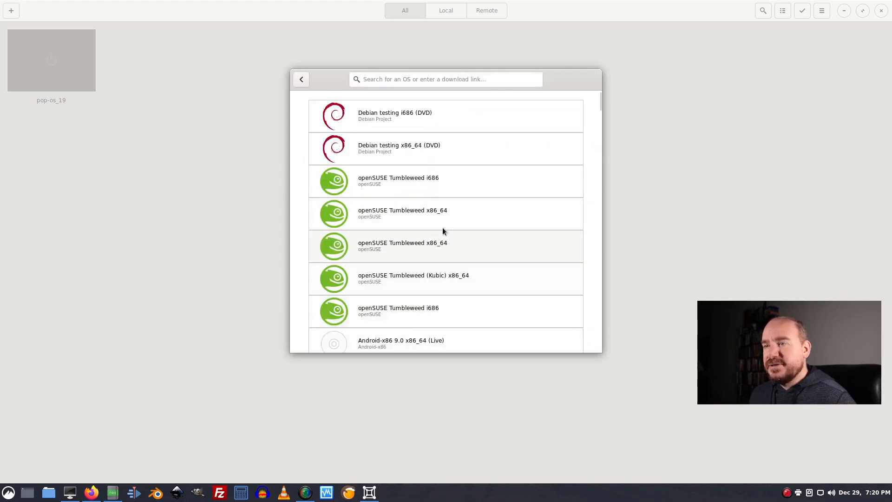
pyautogui.scroll(-20, 469, 229)
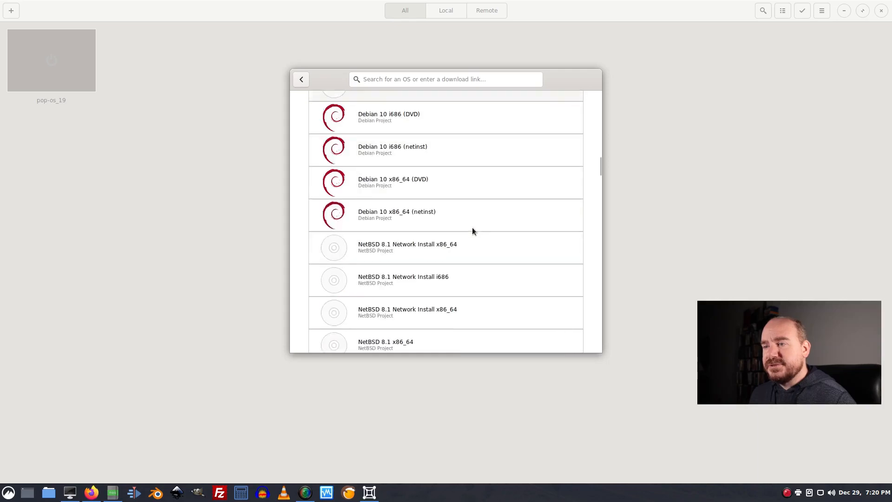
pyautogui.scroll(-15, 473, 231)
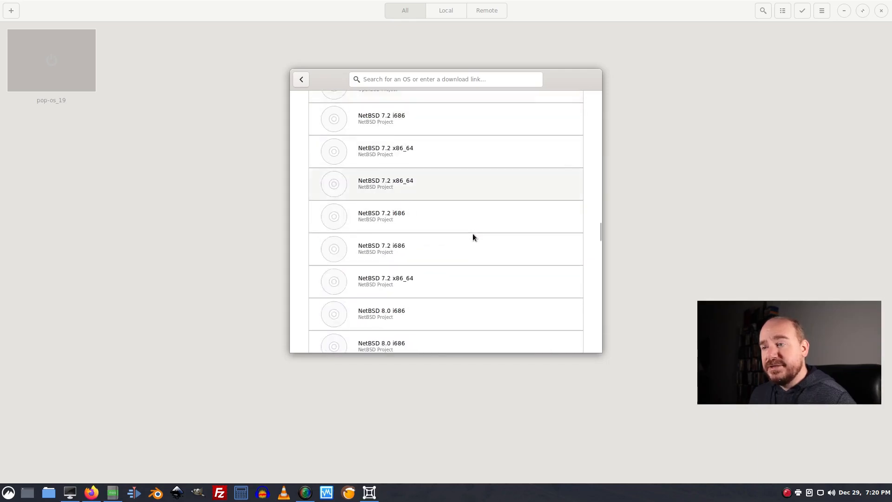
pyautogui.scroll(-5, 473, 251)
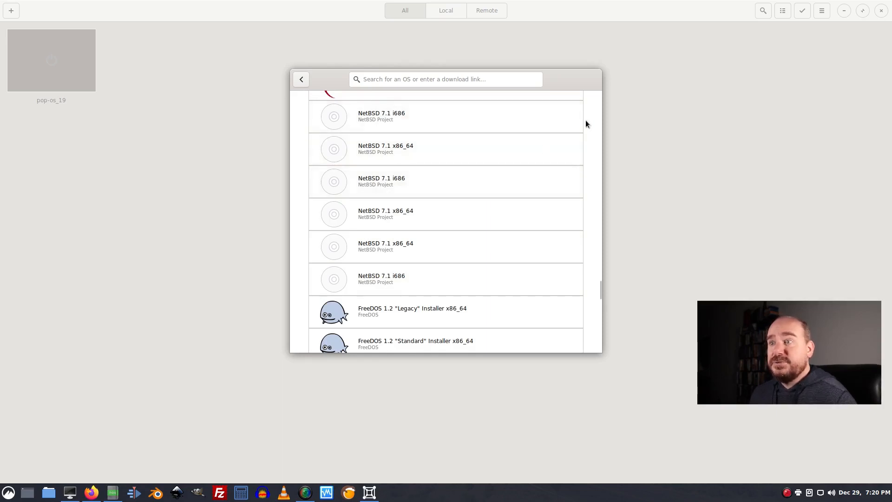
pyautogui.click(302, 79)
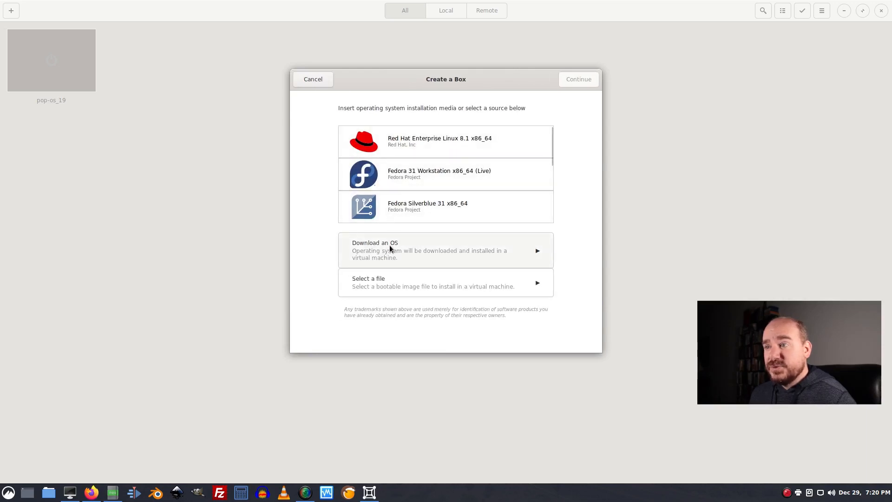
# - Try Fedora 31 Workstation x86_64 (Live) as the box source, and back out of its media download
pyautogui.click(360, 178)
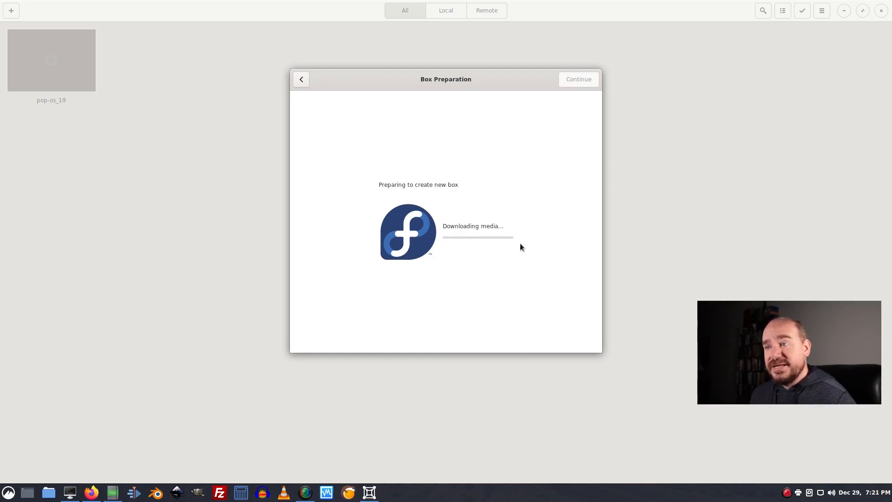
pyautogui.click(300, 80)
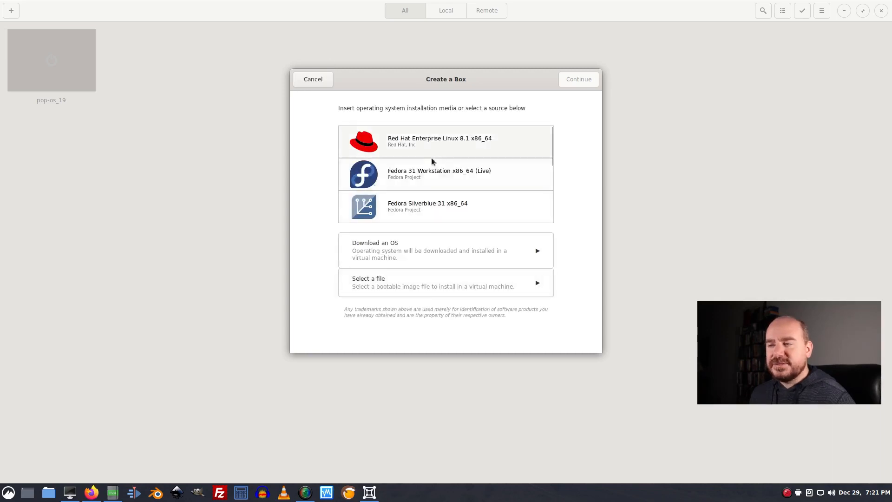
# - Create a new box with the default properties from the manjaro-deepin-18.1.3 ISO file in the Downloads folder
pyautogui.click(369, 279)
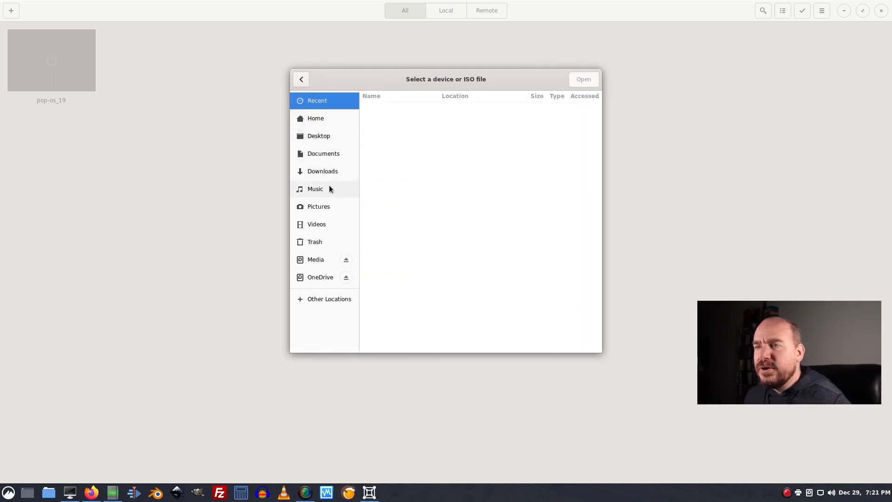
pyautogui.click(329, 171)
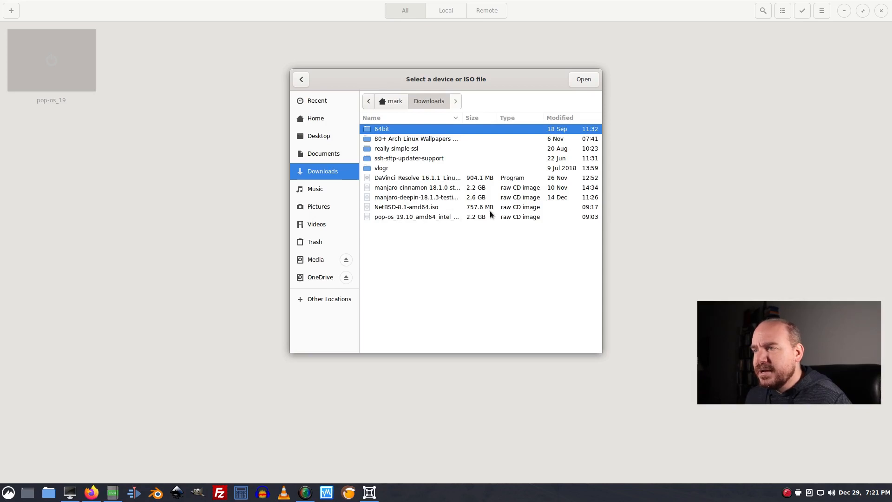
pyautogui.click(392, 198)
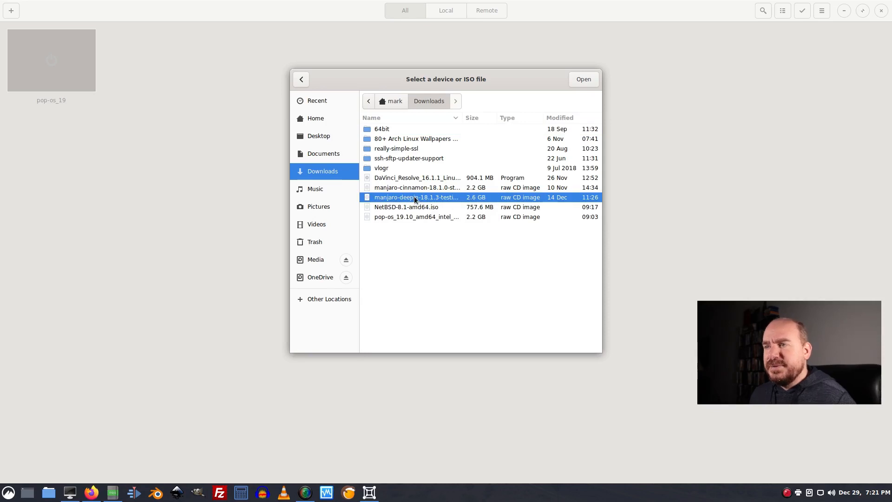
pyautogui.click(584, 80)
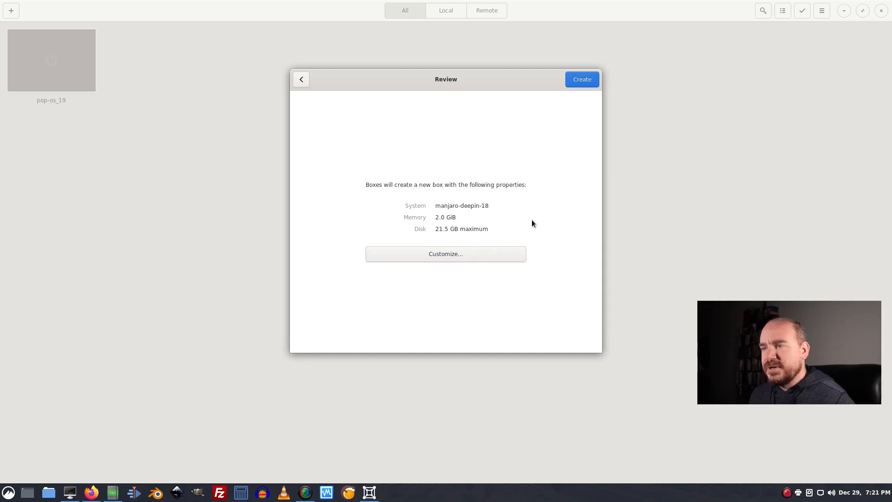
pyautogui.click(587, 80)
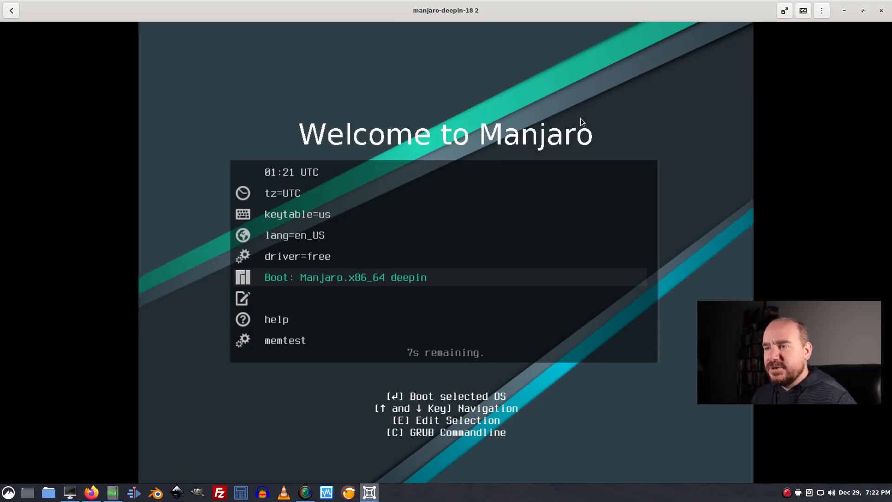
# - Try the restored and maximized window sizes for the running Manjaro box, and switch it to full screen
pyautogui.click(863, 12)
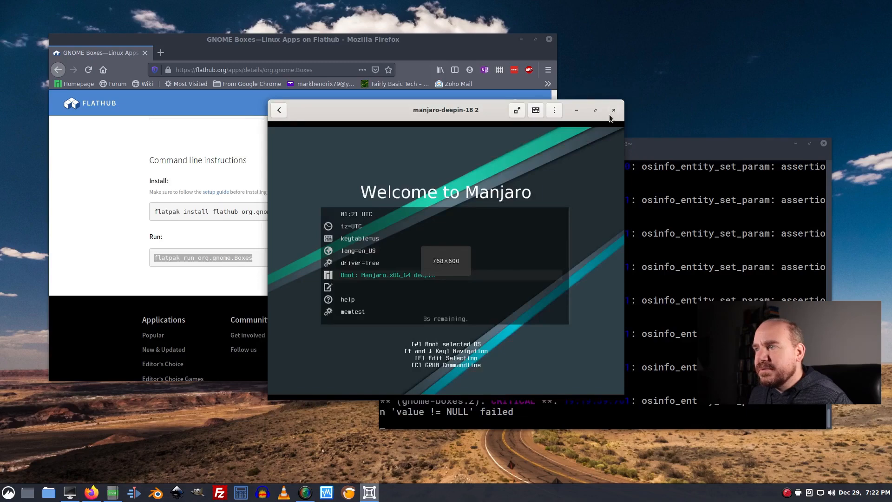
pyautogui.click(595, 110)
pyautogui.click(785, 10)
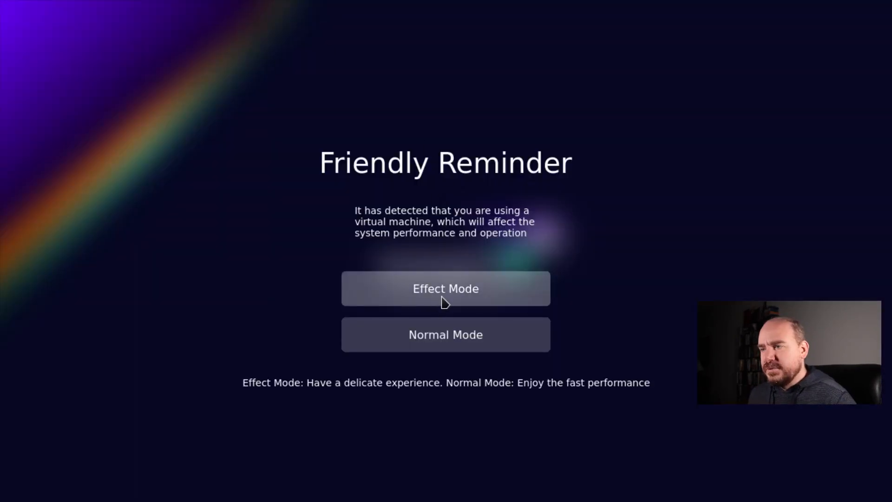
# - Start the Manjaro Deepin live desktop in Effect Mode and dismiss the Manjaro Hello welcome window
pyautogui.click(442, 299)
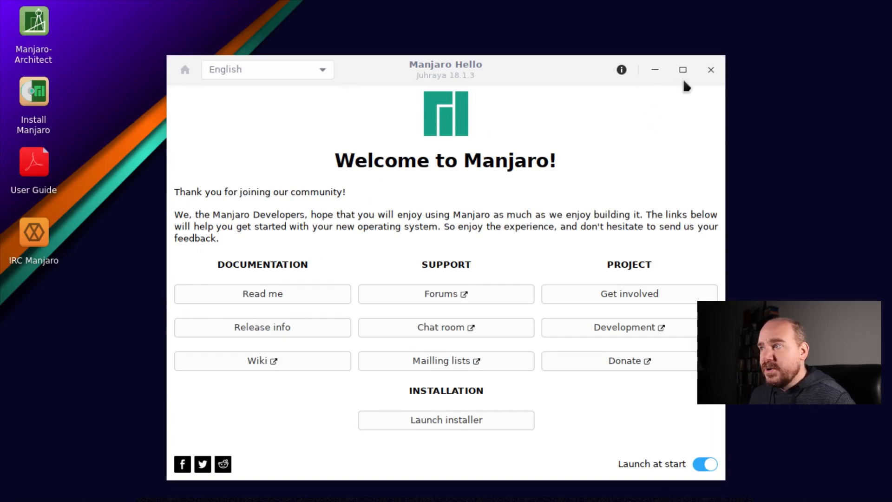
pyautogui.click(717, 74)
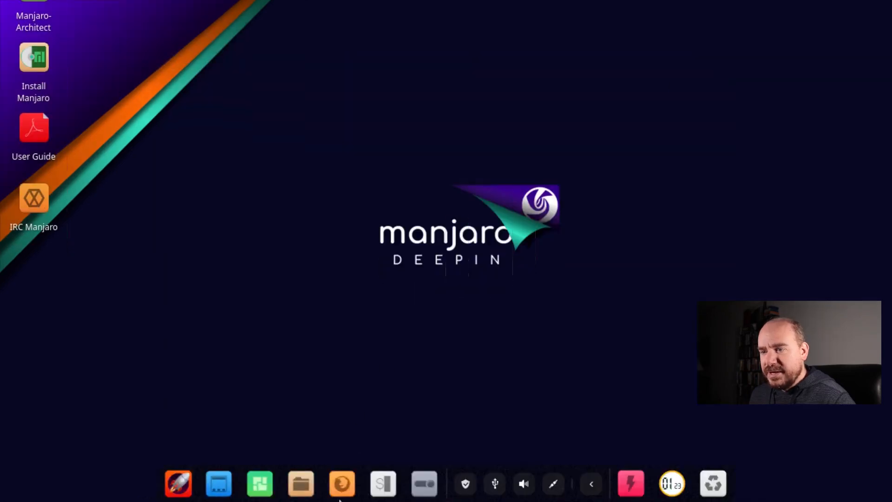
# - Open the Deepin application launcher and switch the dock from Fashion Mode to Efficient Mode
pyautogui.click(179, 483)
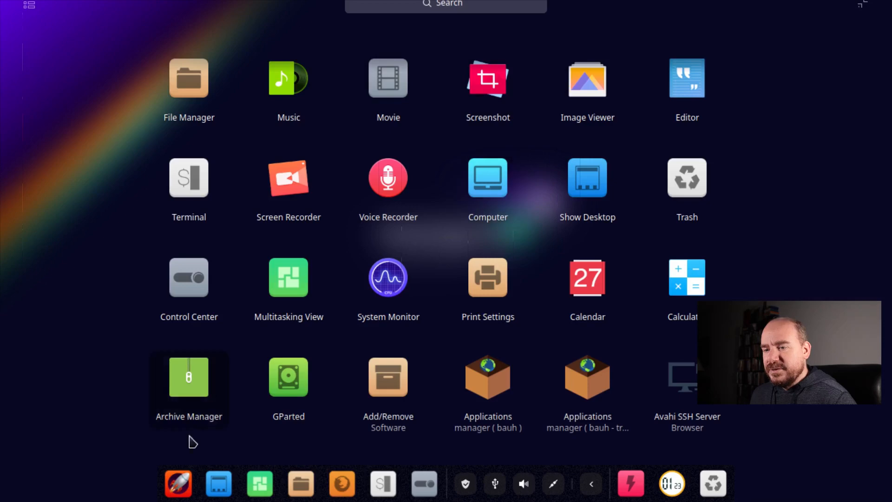
pyautogui.rightClick(179, 494)
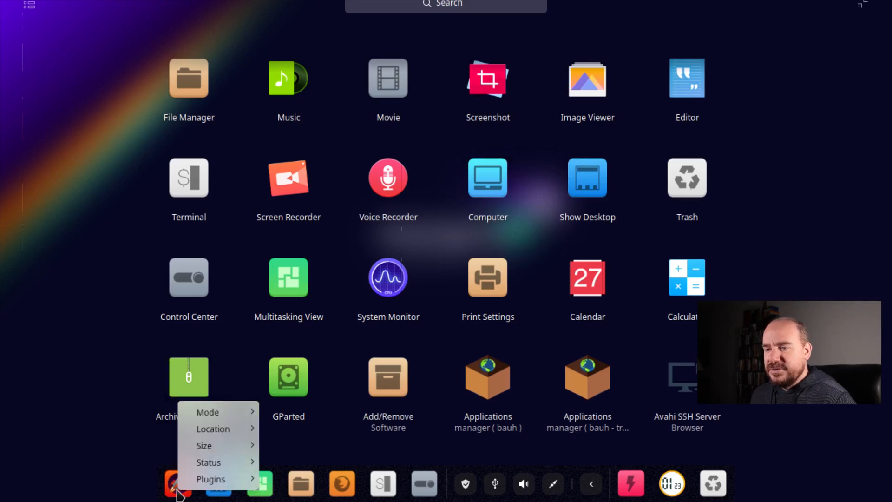
pyautogui.moveTo(229, 413)
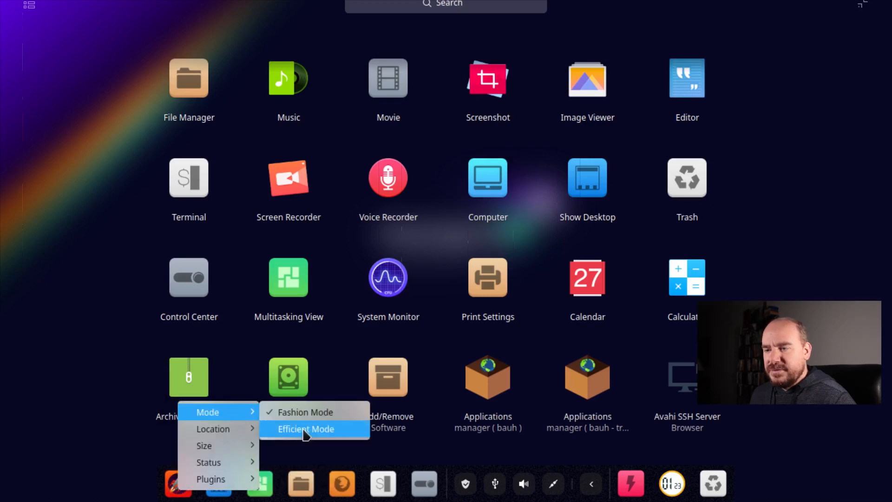
pyautogui.click(304, 429)
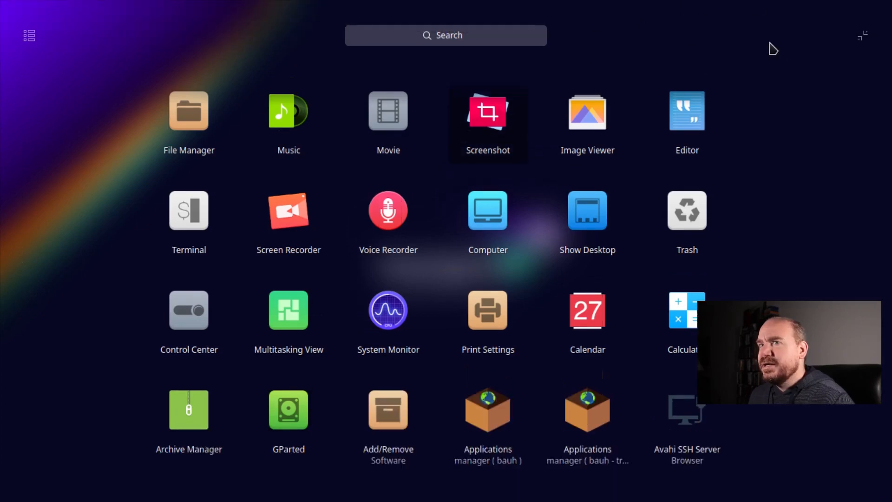
# - Try the launcher's category view and return to the uncategorized application grid
pyautogui.click(29, 37)
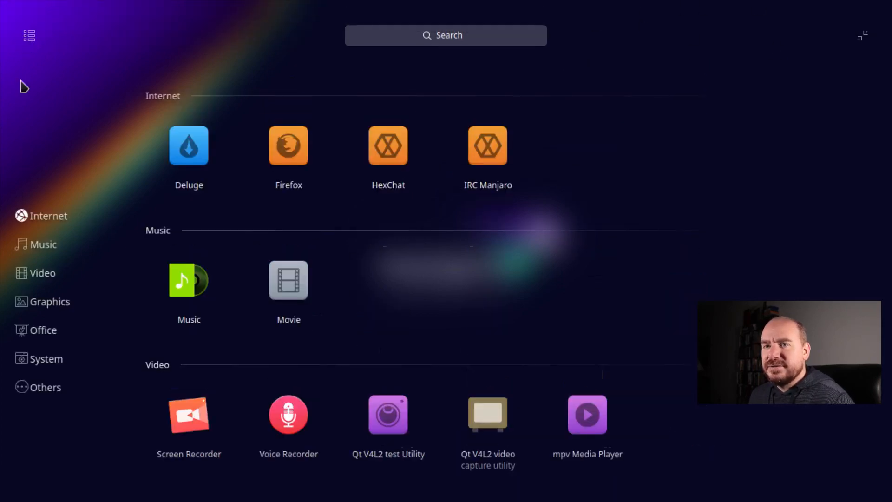
pyautogui.click(27, 41)
pyautogui.click(26, 43)
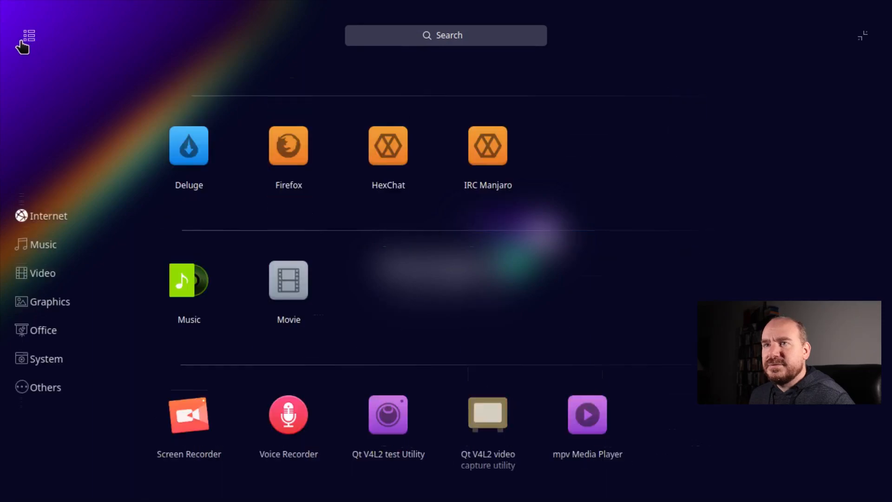
pyautogui.click(28, 42)
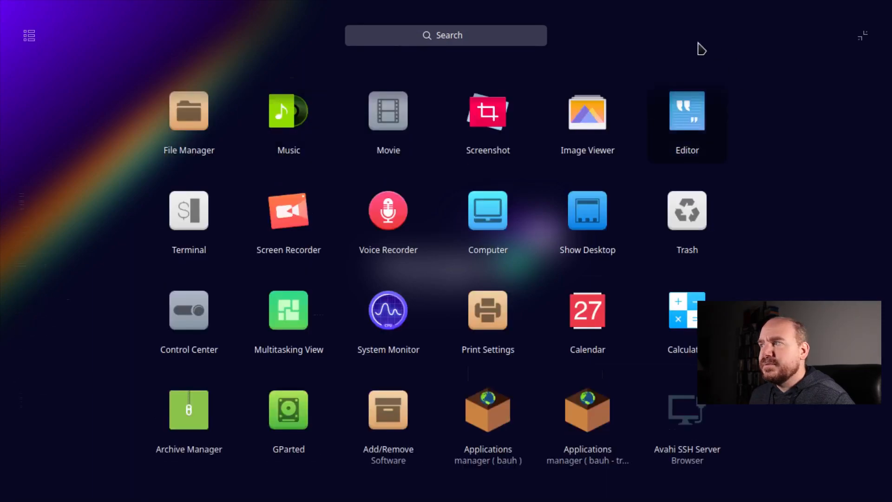
# - Switch the launcher from full screen to the compact menu, and check how it opens and closes from the dock
pyautogui.click(866, 41)
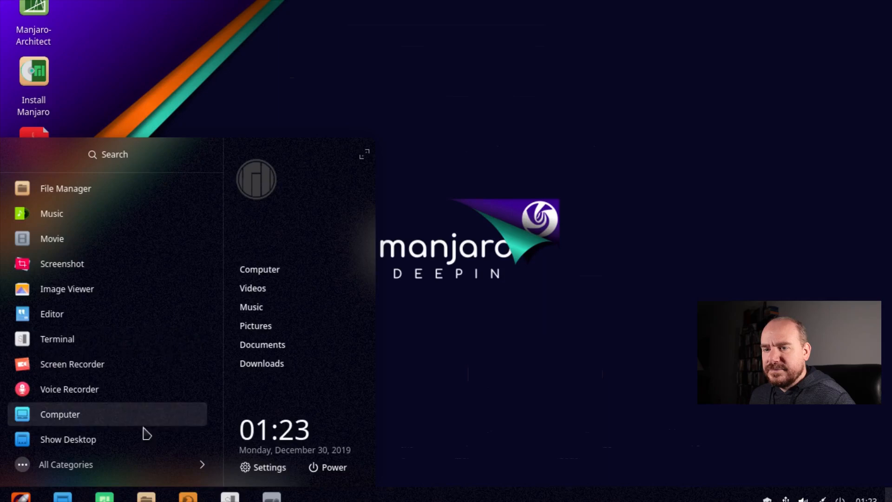
pyautogui.click(412, 314)
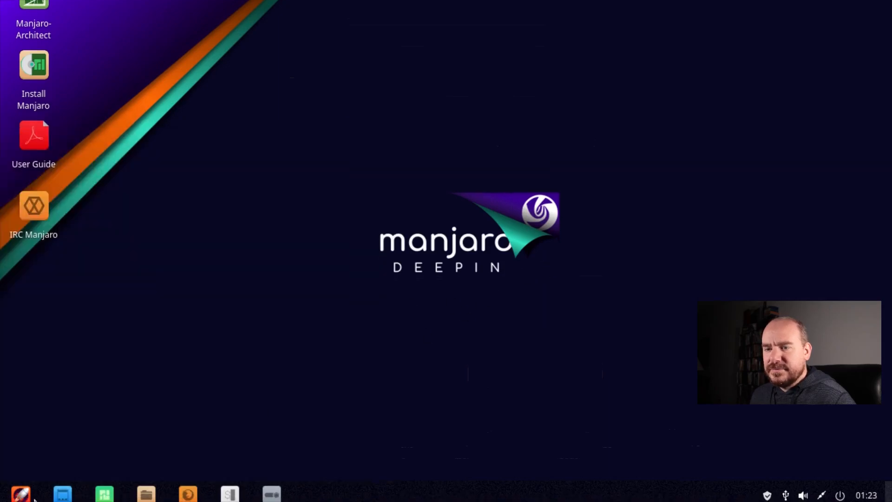
pyautogui.click(21, 493)
pyautogui.click(29, 494)
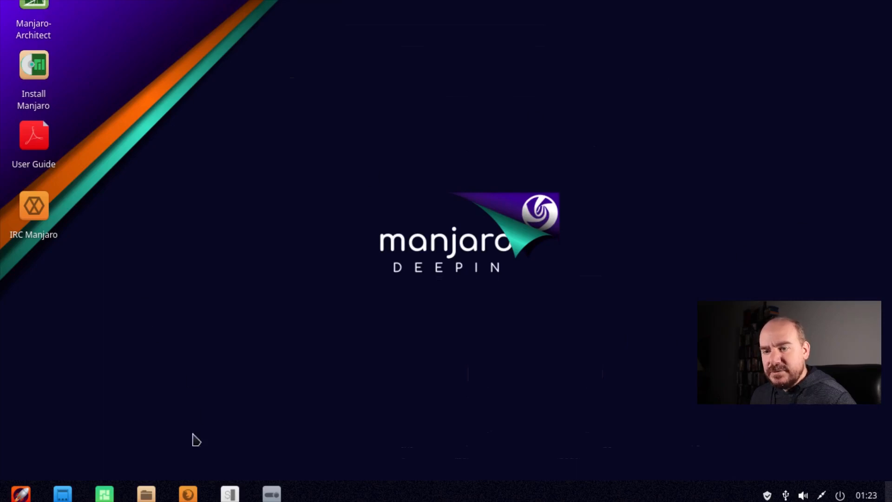
# - Set the Manjaro display resolution to 1024×768, save the display settings, and close the Control Center
pyautogui.click(271, 487)
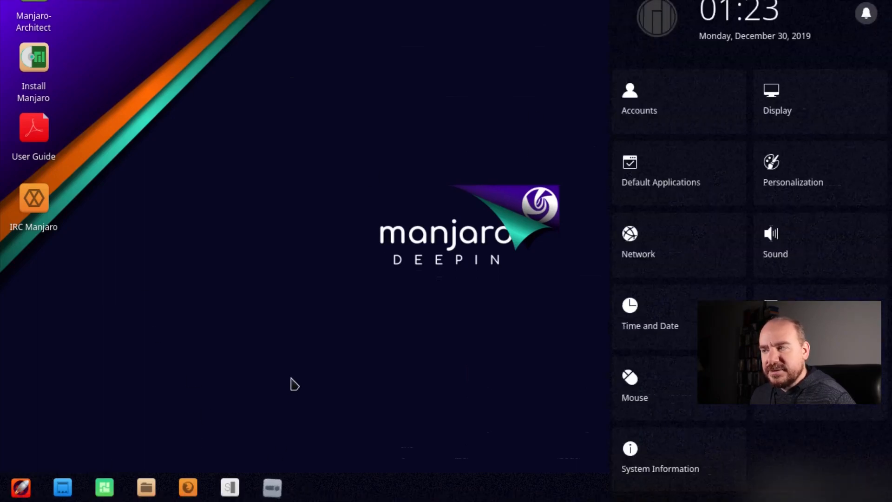
pyautogui.click(775, 103)
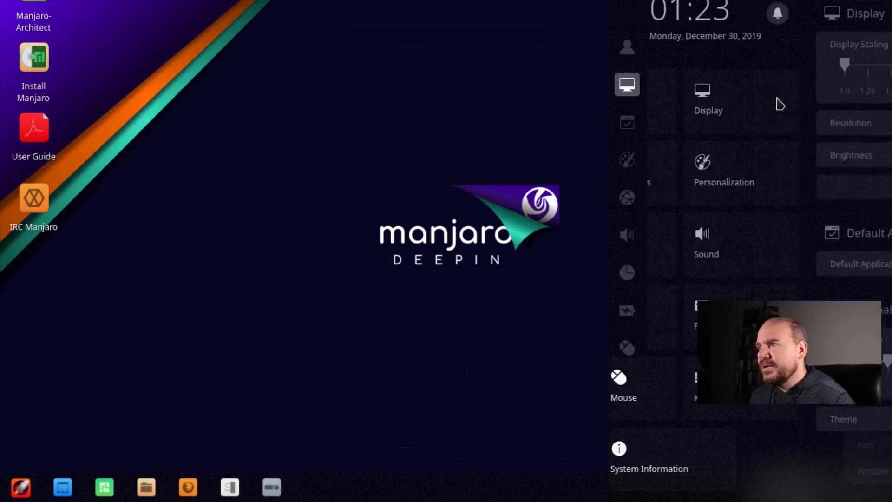
pyautogui.click(802, 129)
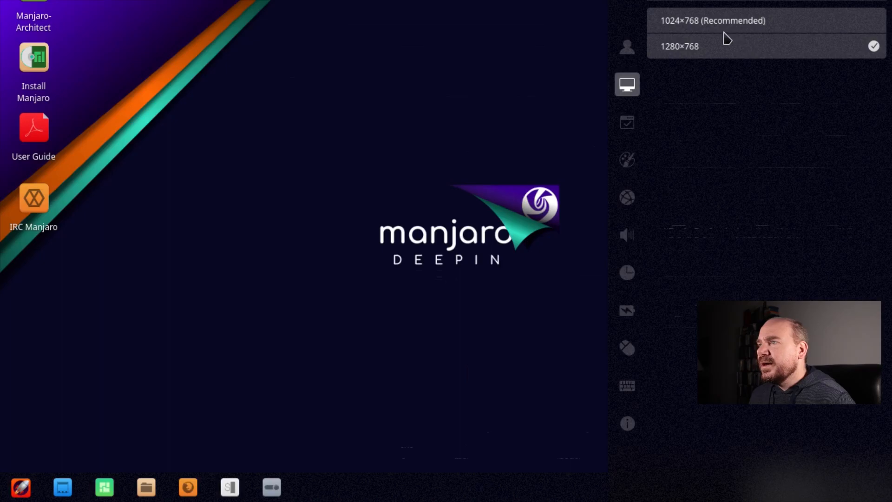
pyautogui.click(712, 23)
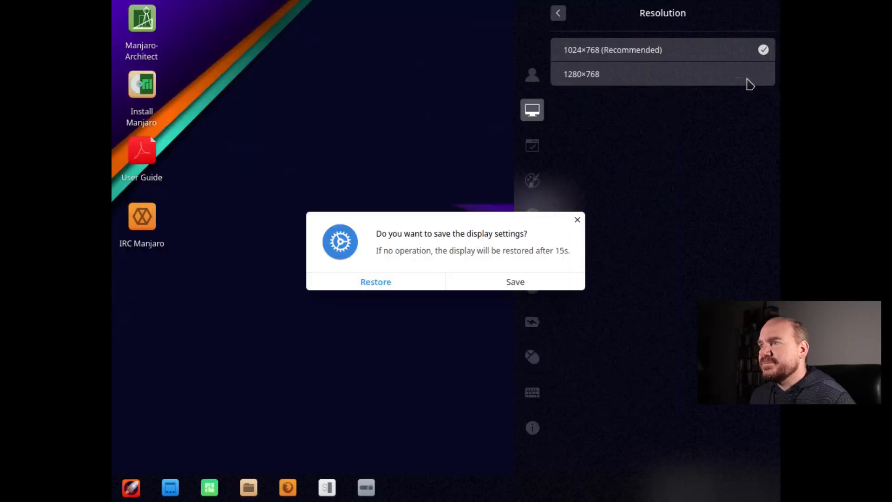
pyautogui.click(534, 288)
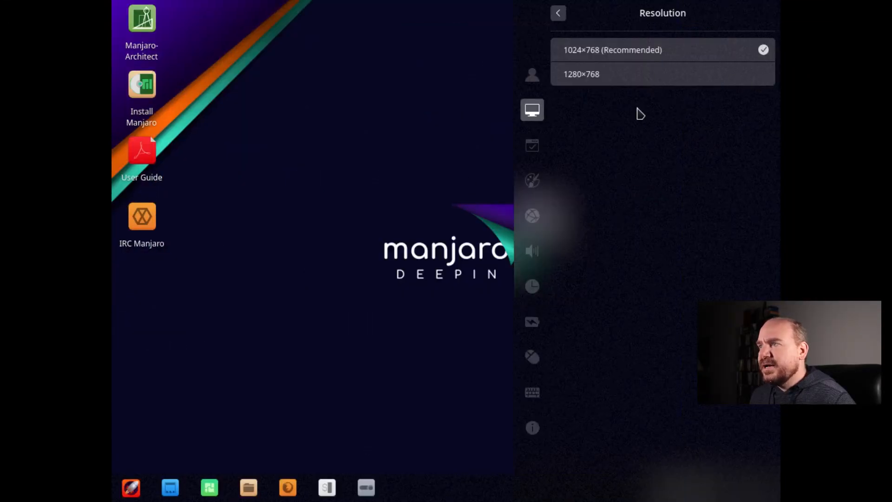
pyautogui.click(559, 13)
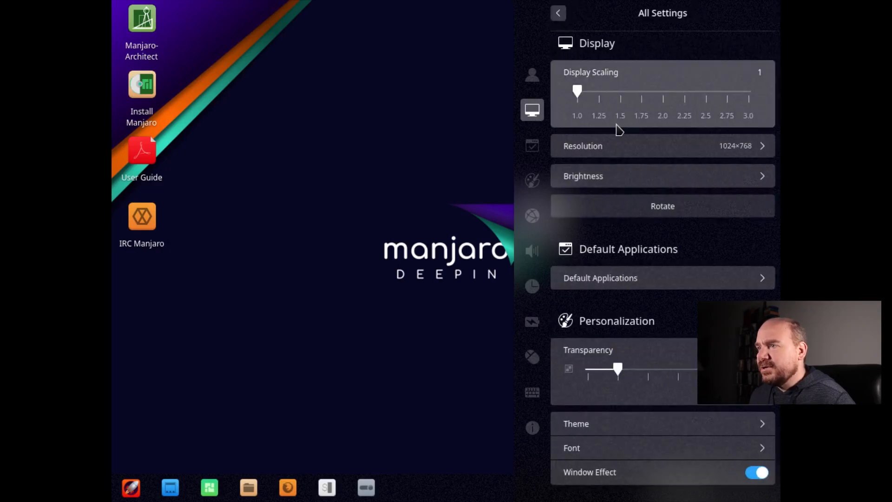
pyautogui.click(559, 14)
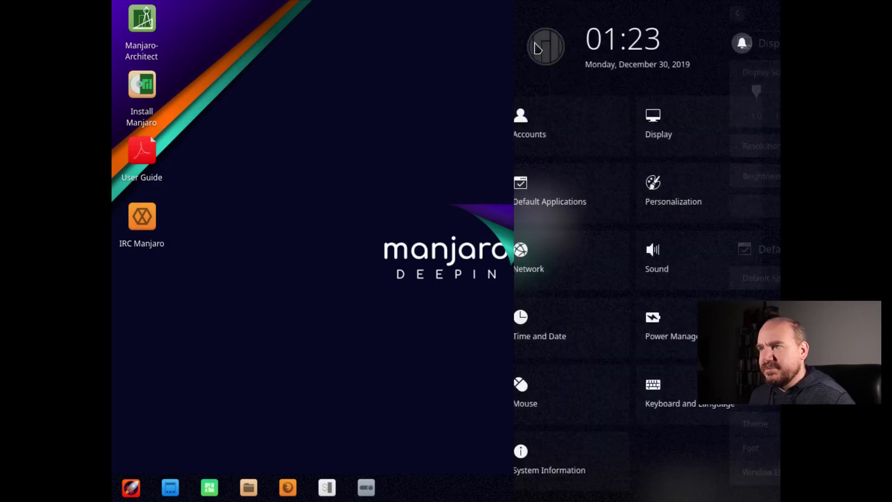
pyautogui.click(389, 188)
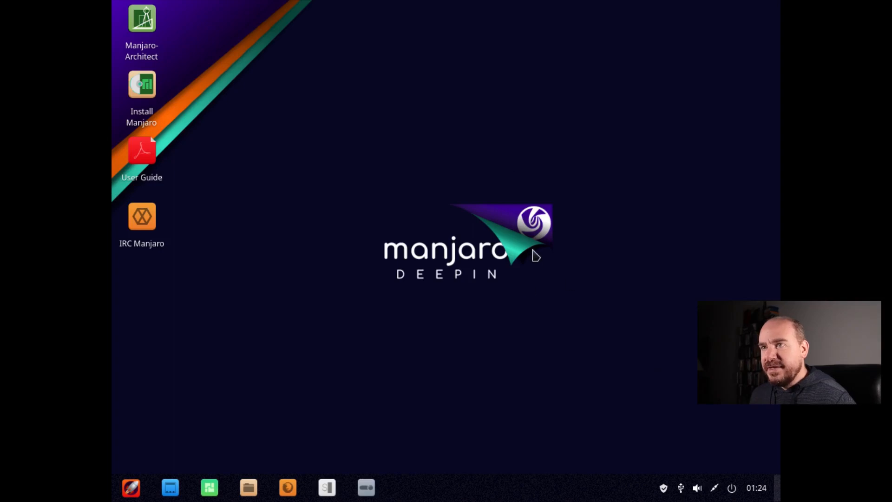
# - Switch to the pop-os_19 box, boot its Ubuntu entry, and sign in with the account password
pyautogui.moveTo(344, 4)
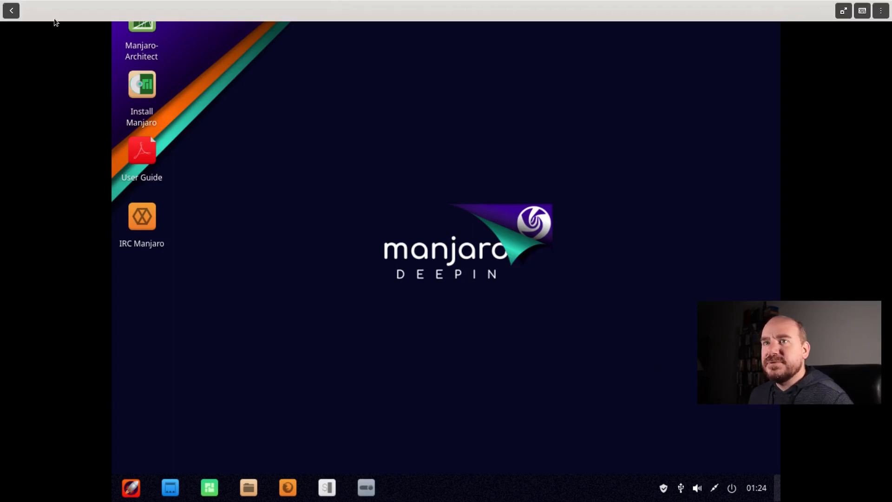
pyautogui.click(10, 14)
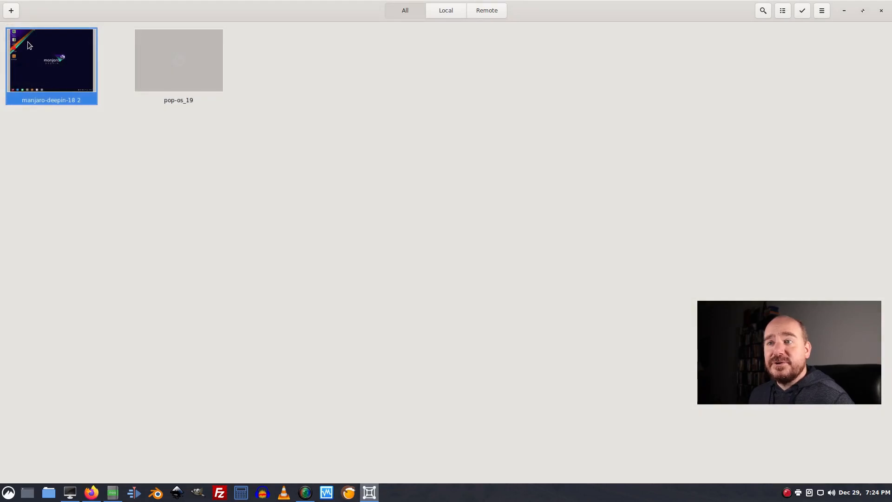
pyautogui.click(202, 65)
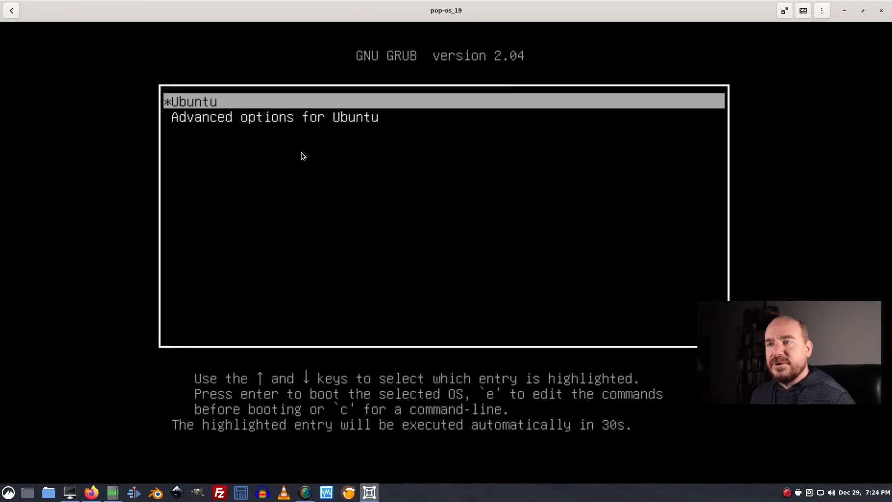
pyautogui.press('Return')
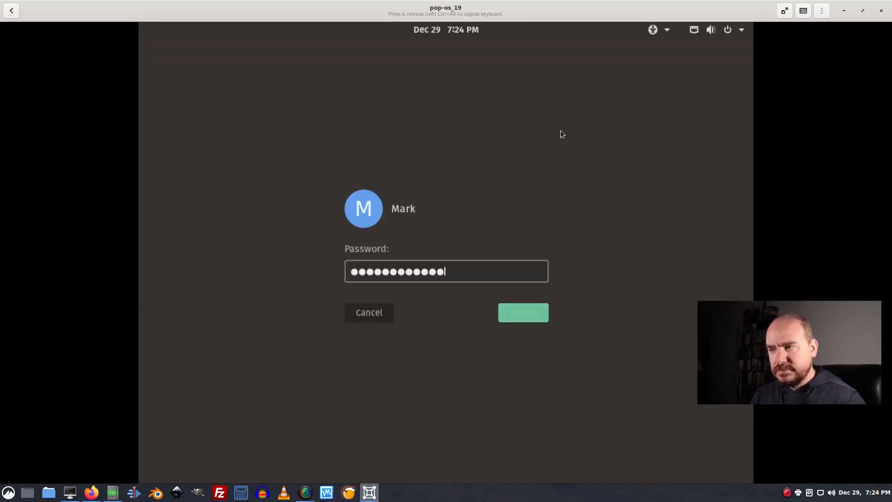
pyautogui.press('Return')
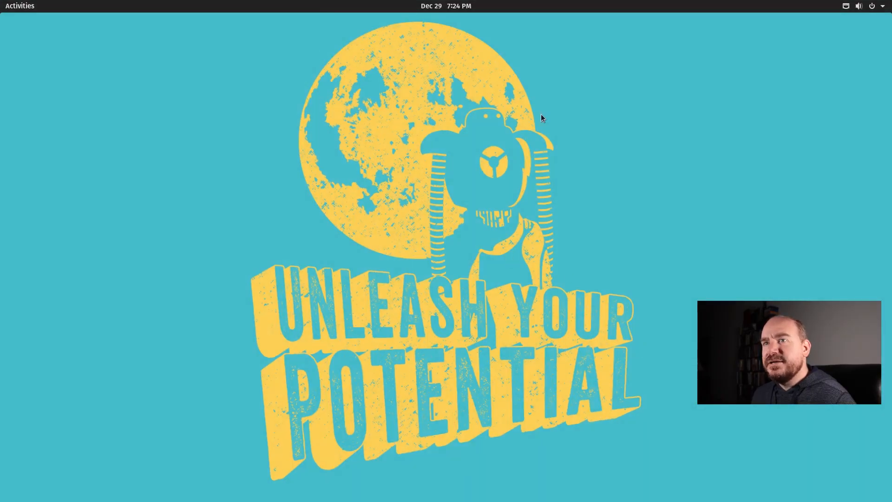
# - Examine the Pop!_OS activities overview and its full list of installed applications
pyautogui.click(20, 5)
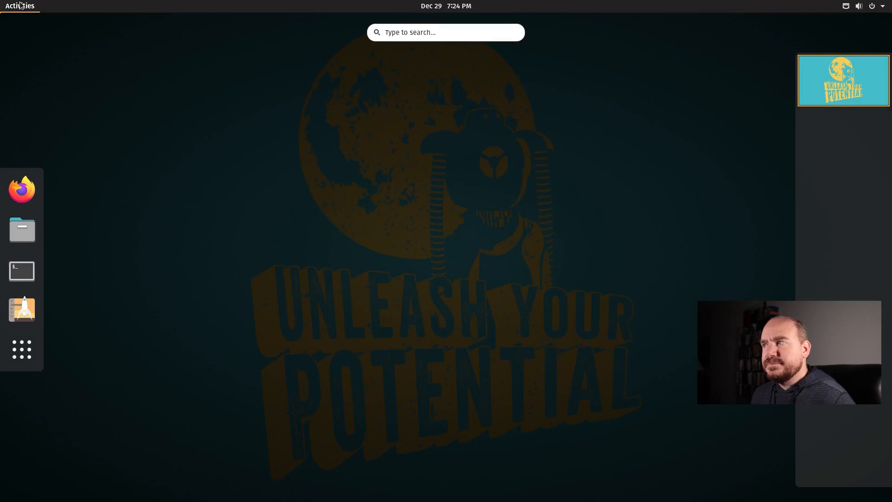
pyautogui.click(20, 5)
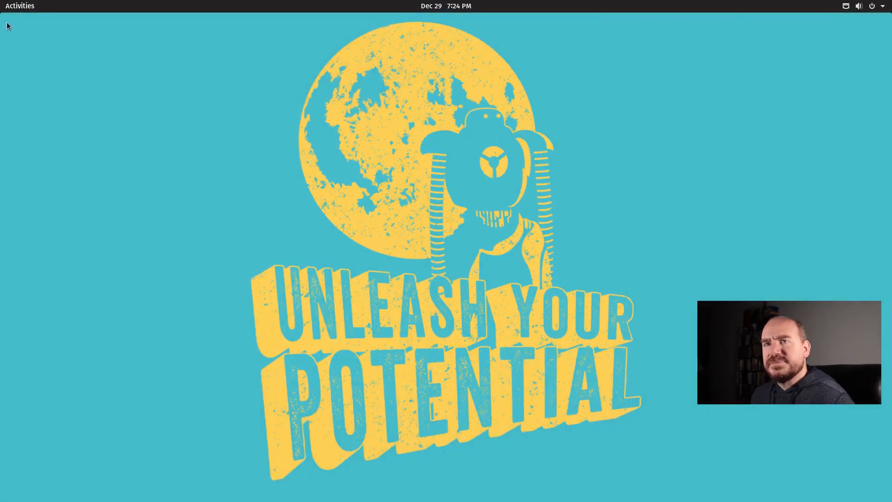
pyautogui.click(23, 6)
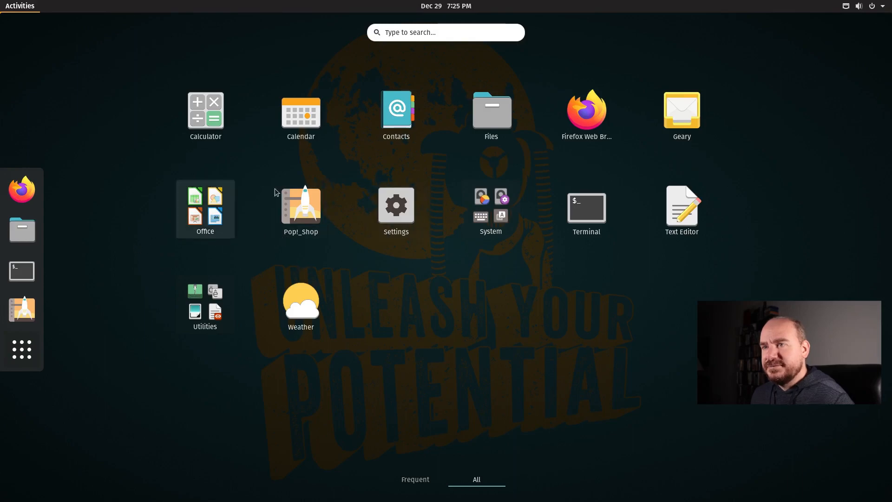
# - Open Pop!_Shop, reposition its window near the desktop's upper edge, and enlarge it to show more categories
pyautogui.click(22, 309)
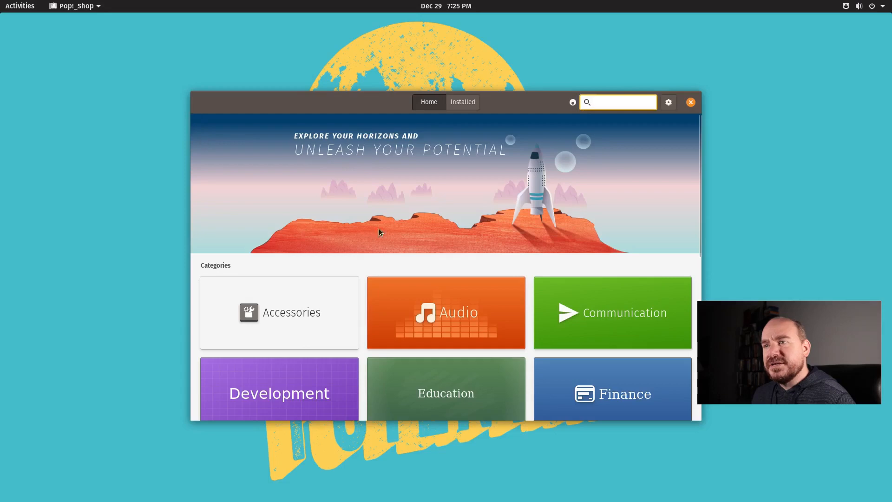
pyautogui.moveTo(365, 108); pyautogui.dragTo(272, 46)
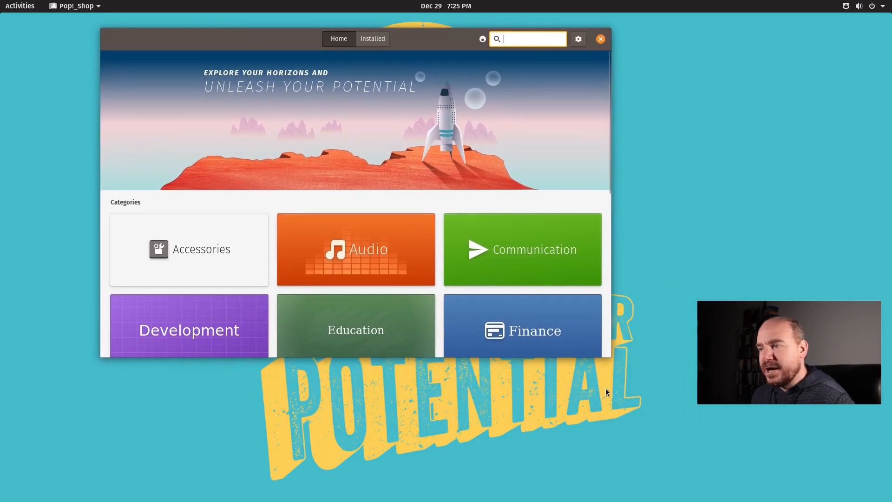
pyautogui.moveTo(606, 354); pyautogui.dragTo(745, 456)
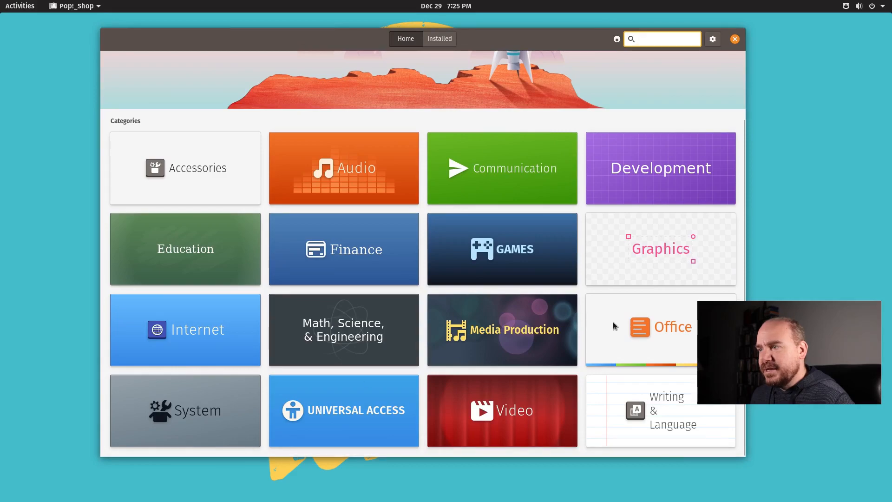
# - Browse the list of available applications in the Internet category of Pop!_Shop
pyautogui.click(202, 335)
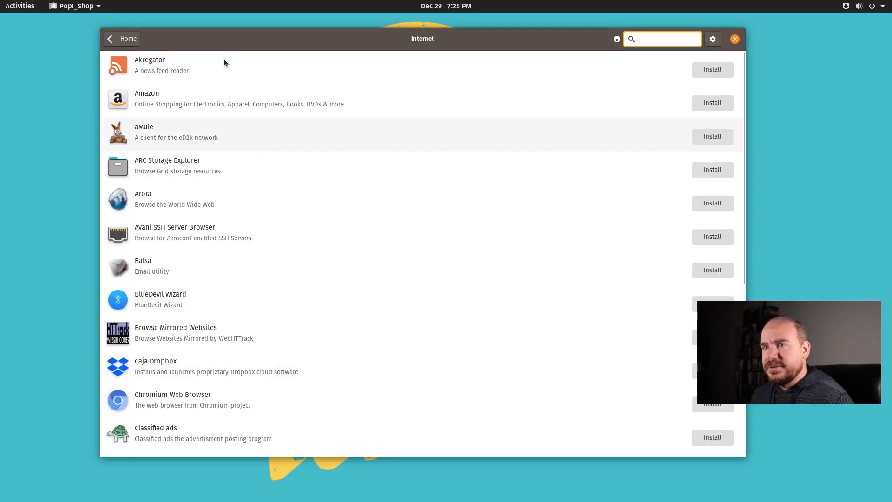
pyautogui.scroll(-5, 308, 271)
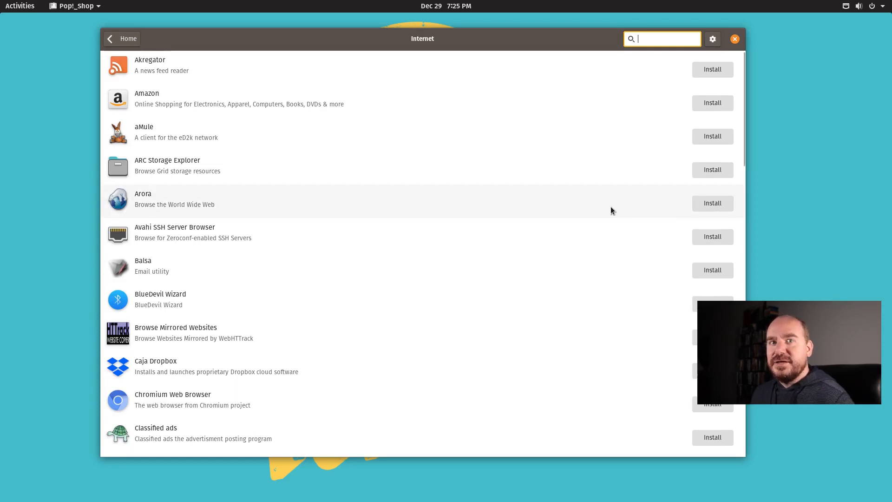
pyautogui.moveTo(373, 43); pyautogui.dragTo(358, 57)
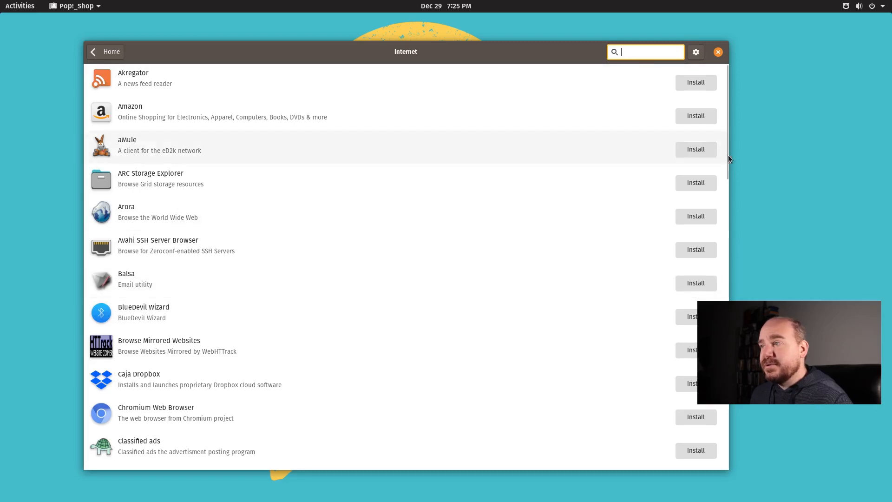
pyautogui.moveTo(727, 164); pyautogui.dragTo(728, 431)
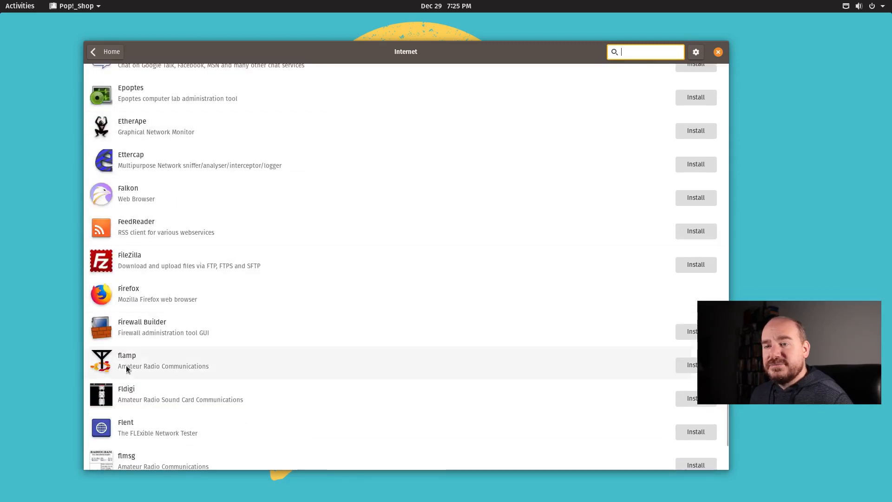
# - Start installing Flent, authorizing it with the account password, cancel the download, and close Pop!_Shop
pyautogui.click(135, 426)
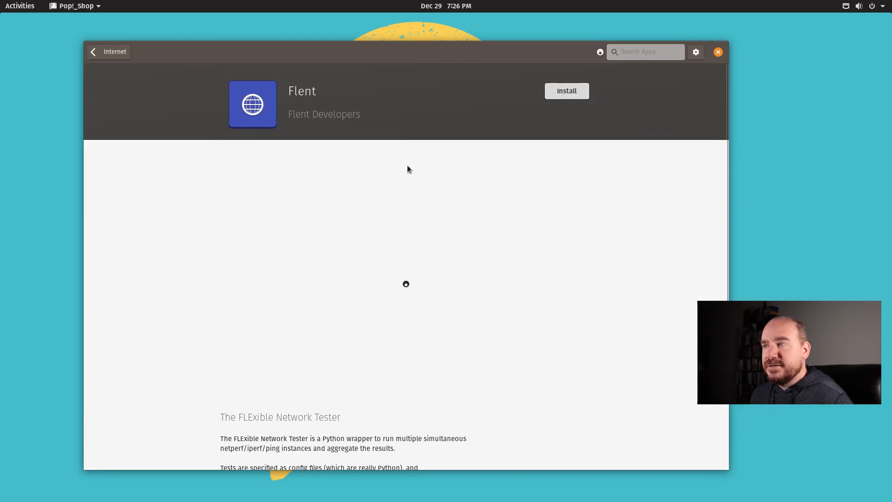
pyautogui.click(557, 92)
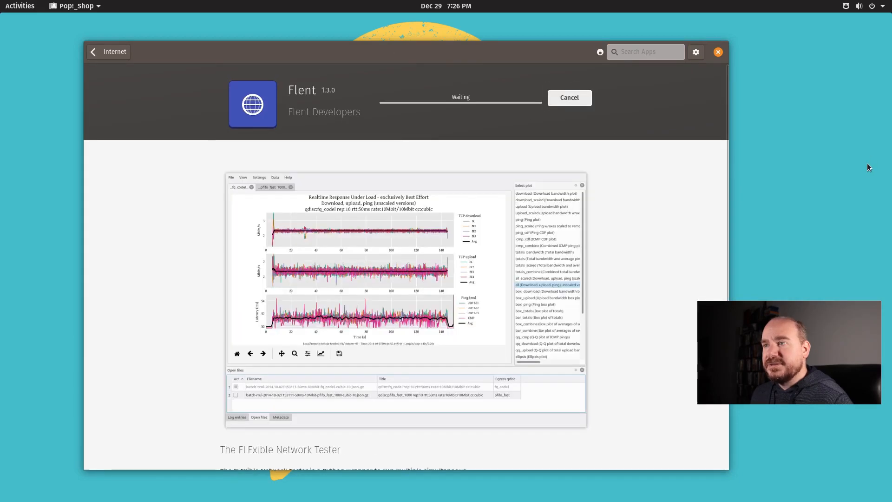
pyautogui.write('••••••••••••')
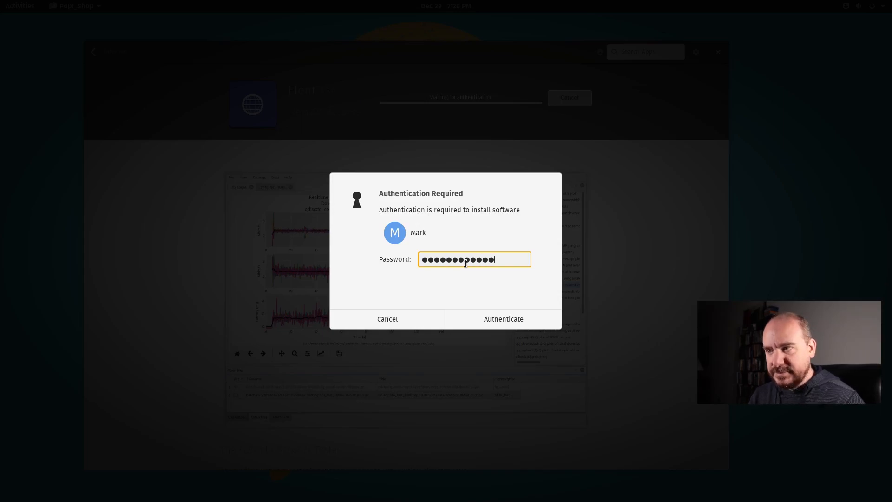
pyautogui.press('Return')
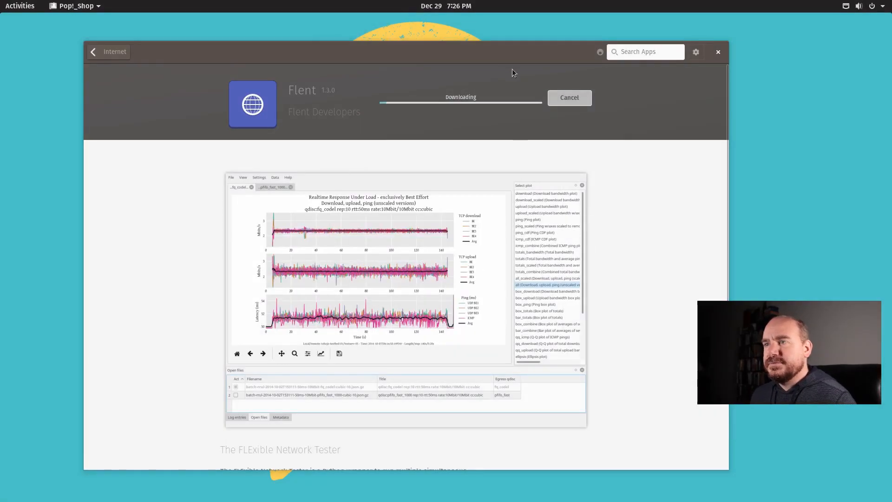
pyautogui.click(569, 98)
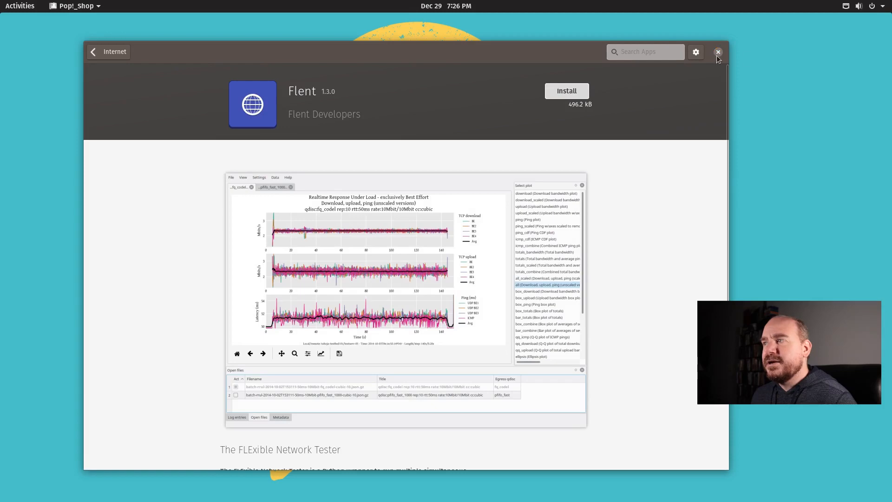
pyautogui.click(718, 52)
# - Run ifconfig in a new terminal, examine the inet address of the ens1 interface, and close the terminal
pyautogui.click(20, 5)
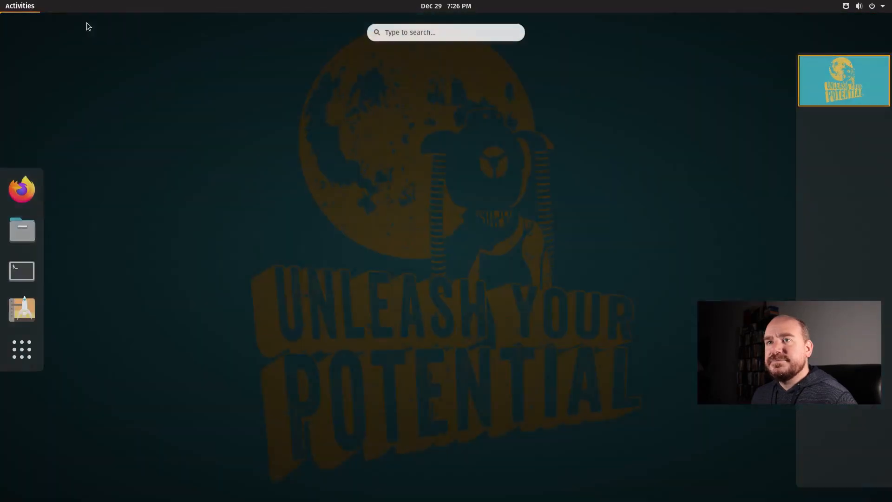
pyautogui.click(20, 270)
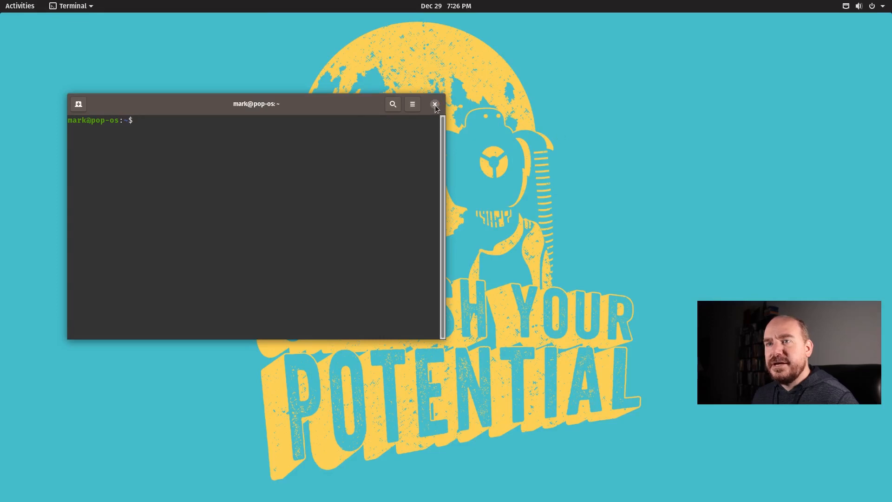
pyautogui.write('ifconfig')
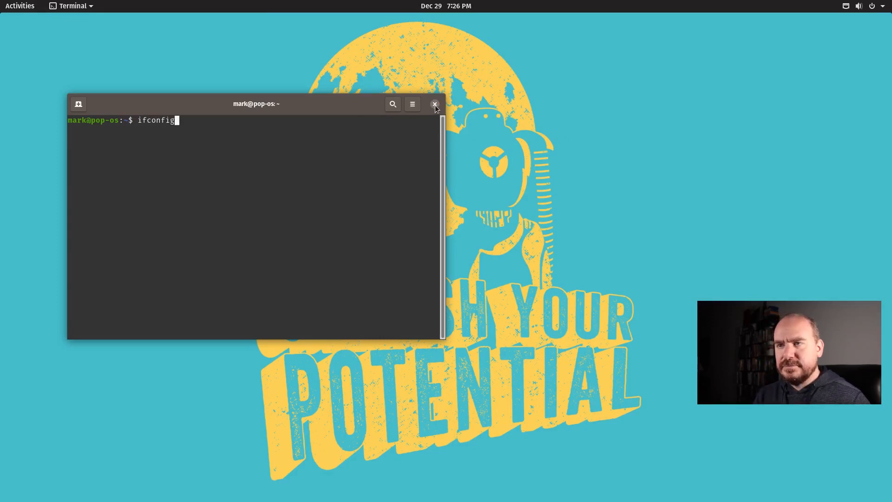
pyautogui.press('Return')
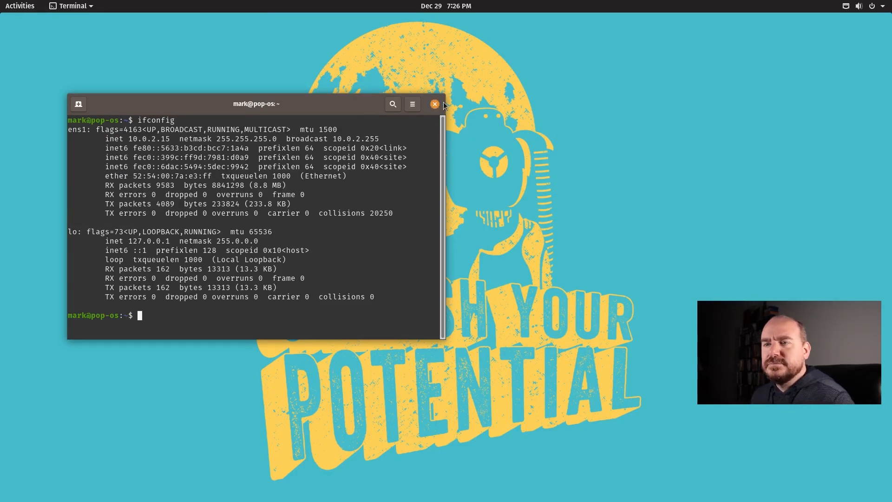
pyautogui.moveTo(133, 140); pyautogui.dragTo(204, 141)
pyautogui.click(145, 142)
pyautogui.moveTo(138, 138); pyautogui.dragTo(166, 139)
pyautogui.click(182, 139)
pyautogui.click(436, 107)
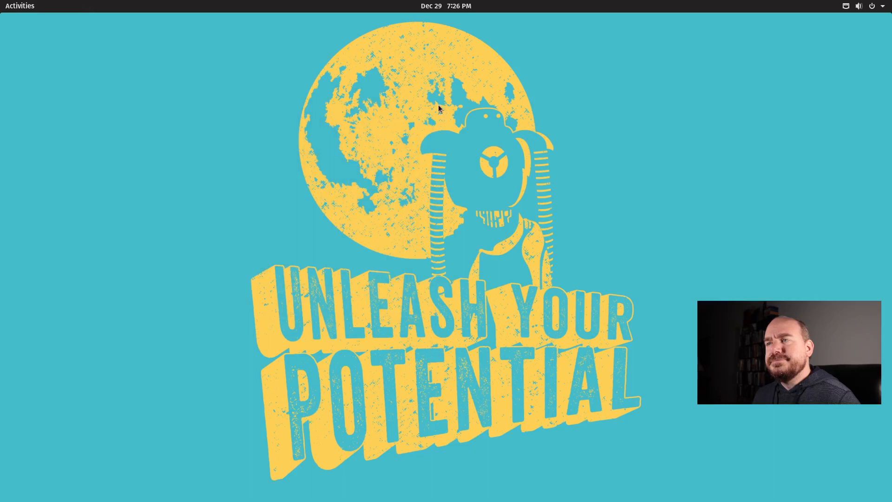